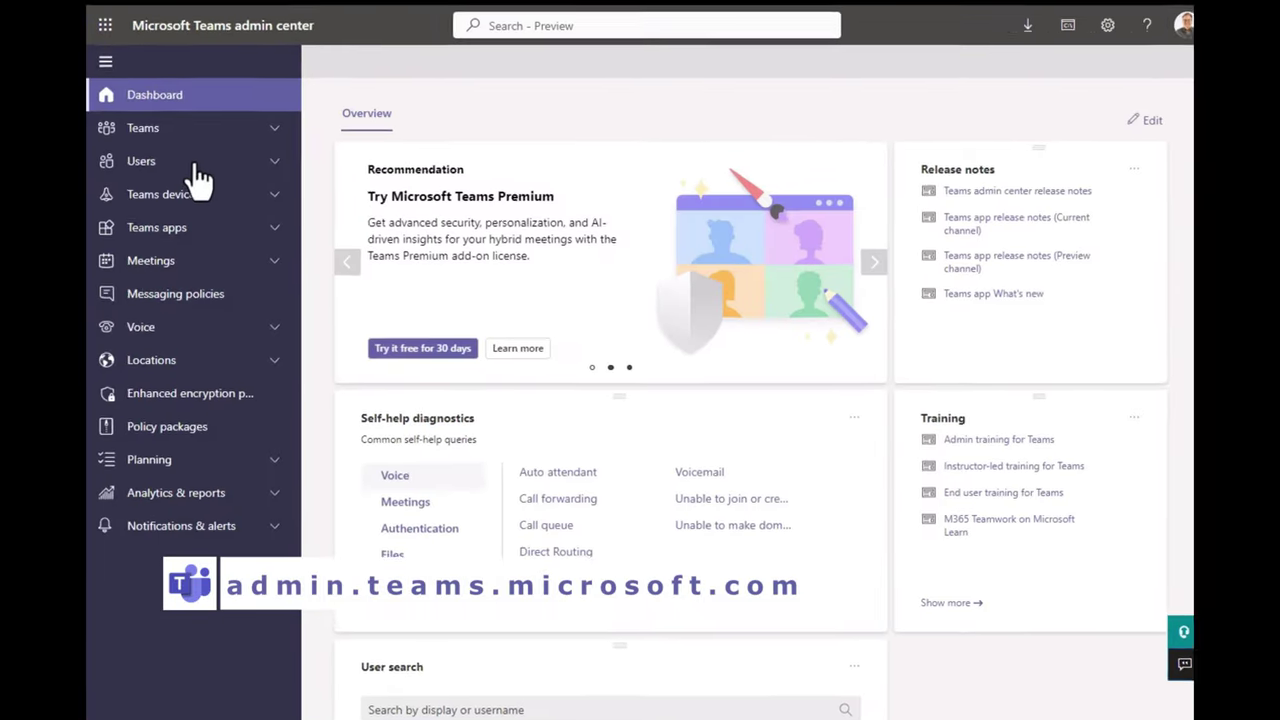
# Search Manage users for mtr-tvw-conferen and open Townview-Conference Room 1's account details.
pyautogui.click(245, 163)
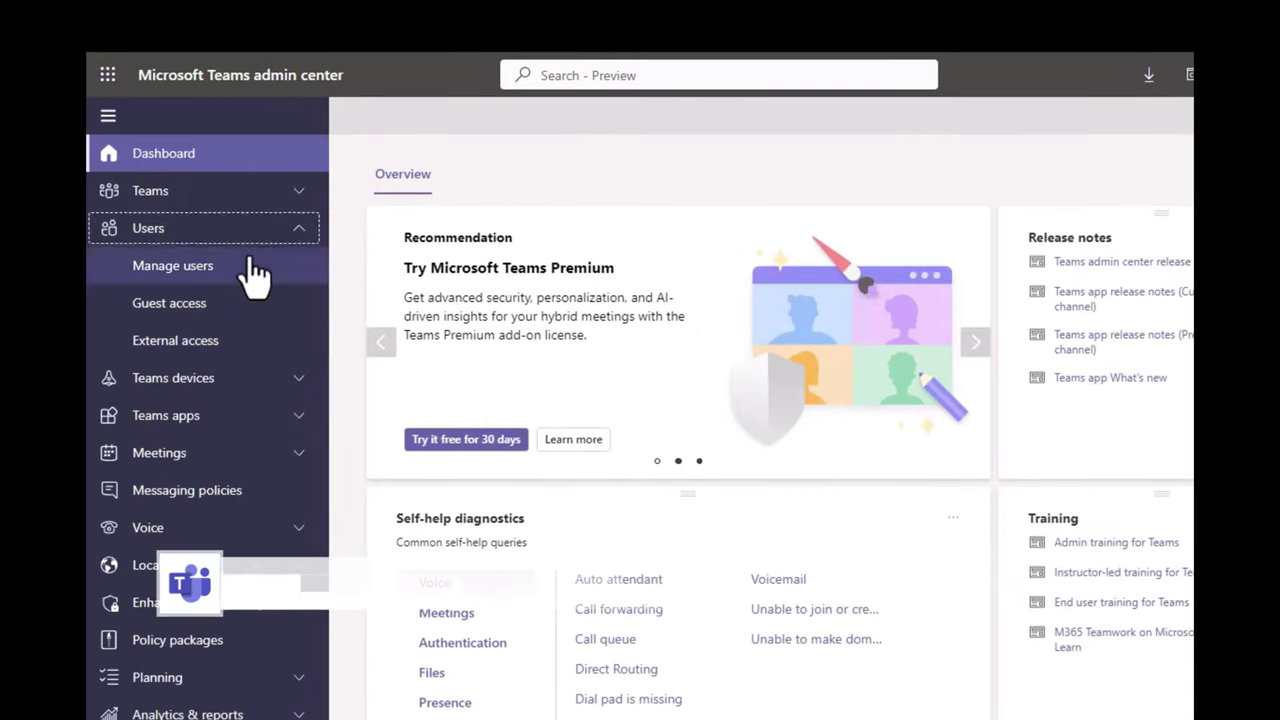
pyautogui.click(250, 268)
pyautogui.click(1103, 366)
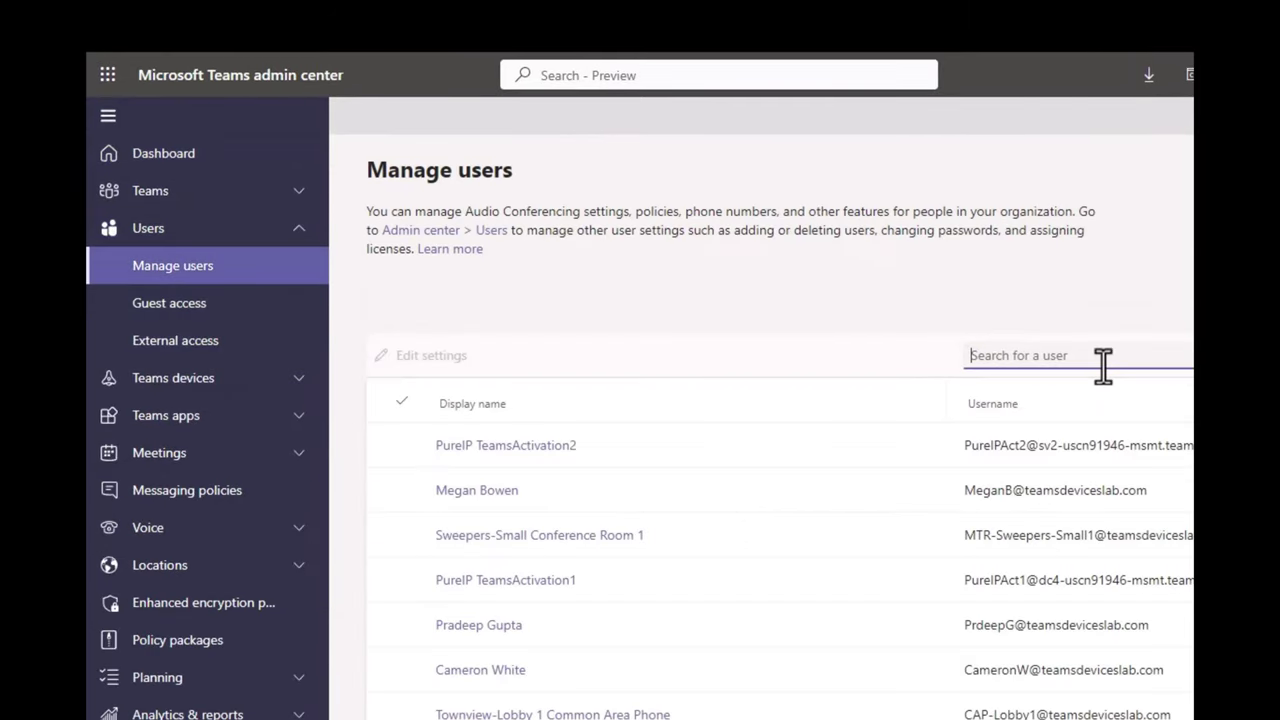
pyautogui.write('mtr-conference')
pyautogui.press('Return')
pyautogui.moveTo(1103, 366); pyautogui.dragTo(923, 370)
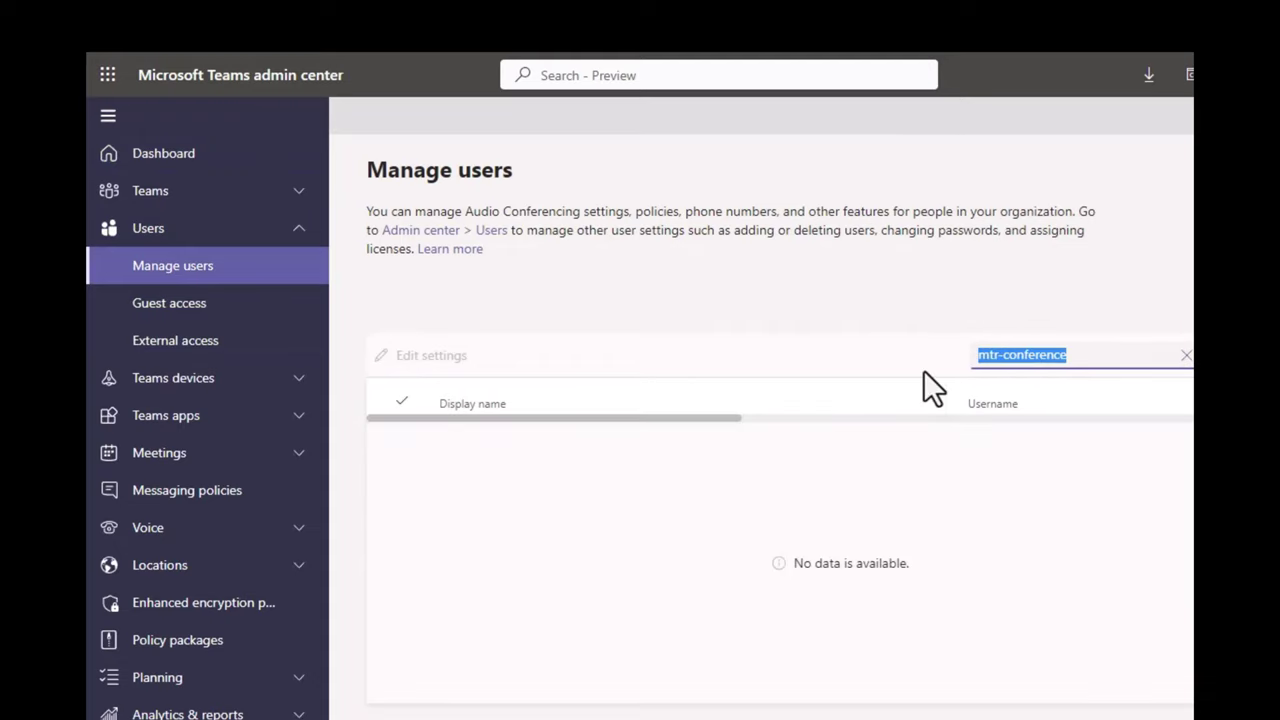
pyautogui.click(1186, 355)
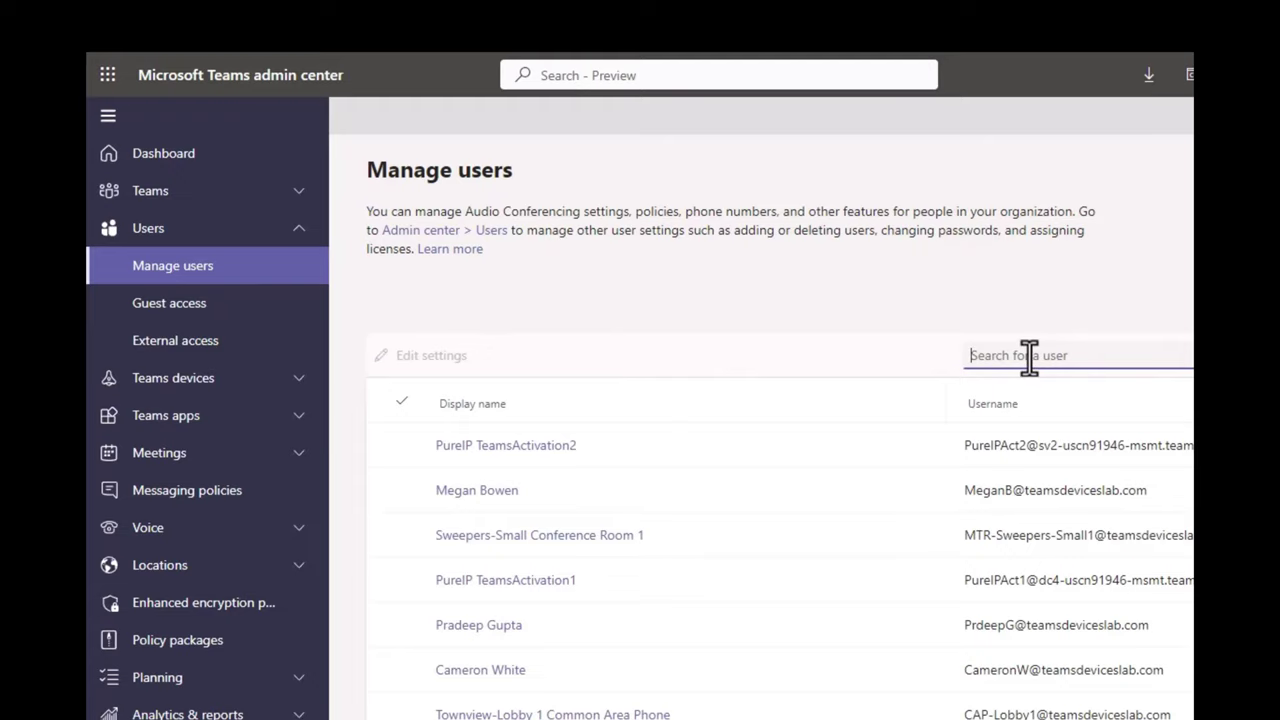
pyautogui.write('mtr-tvw-conferen')
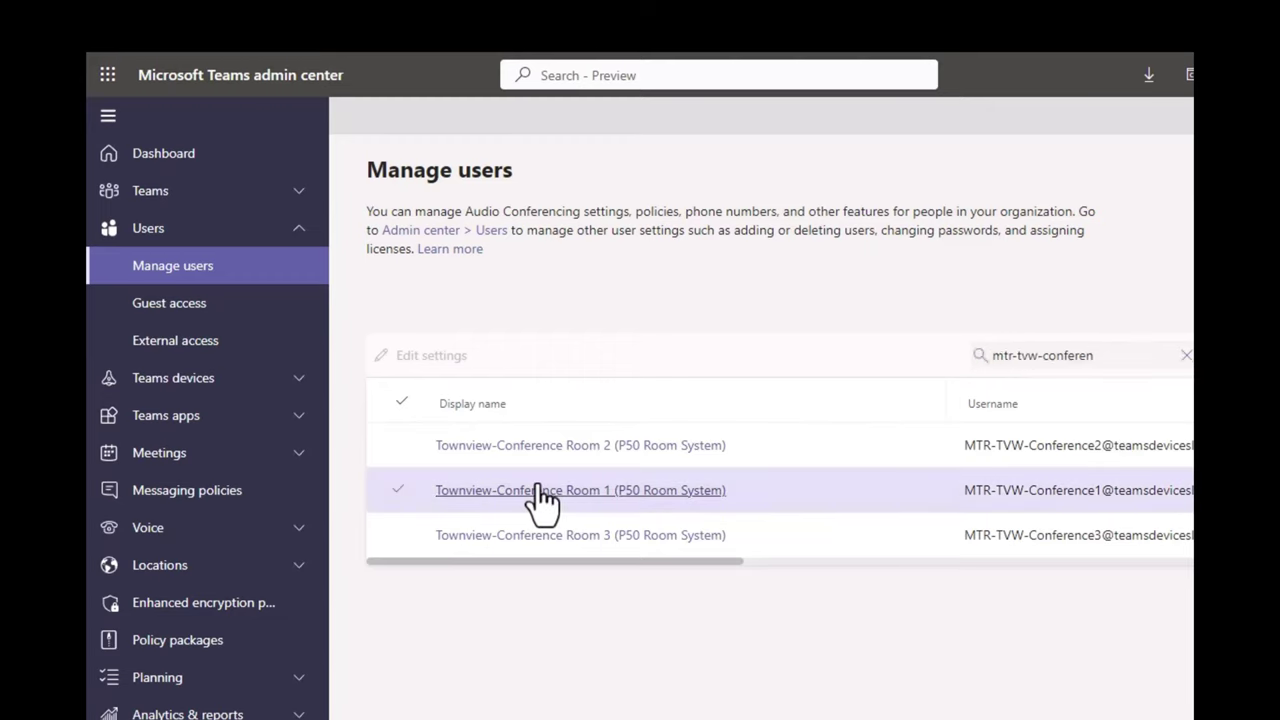
pyautogui.click(533, 490)
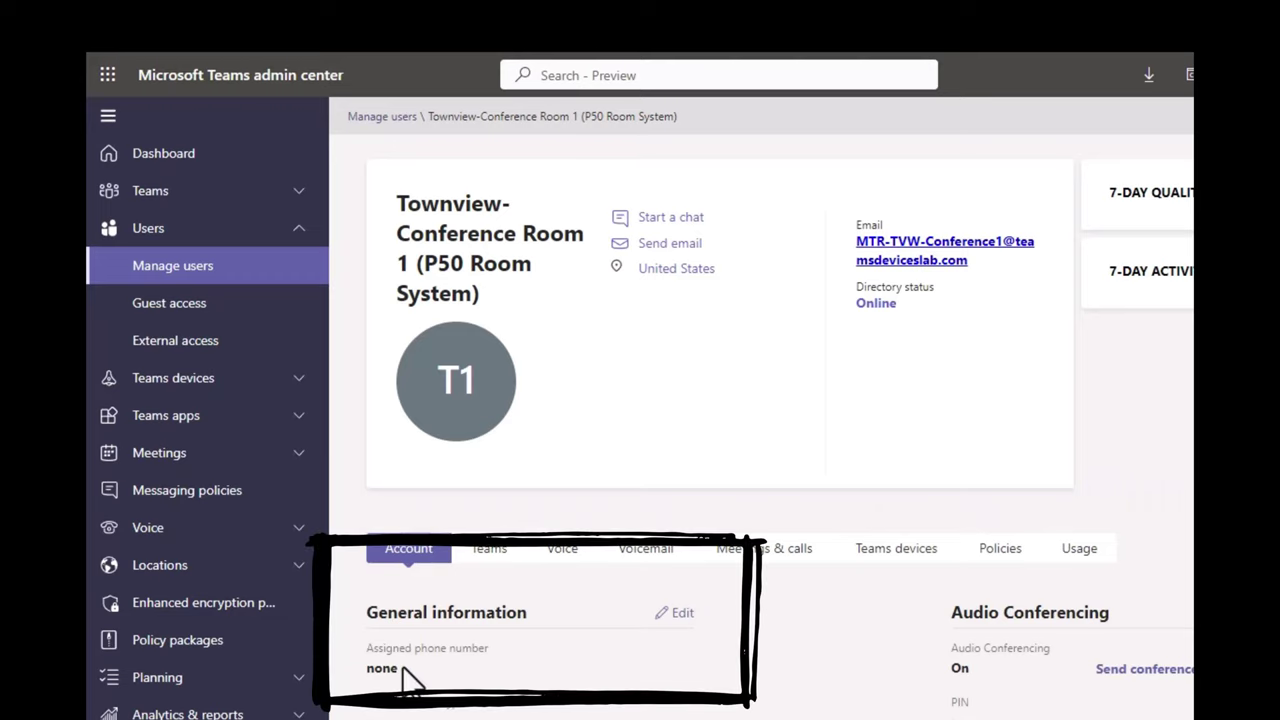
pyautogui.click(680, 612)
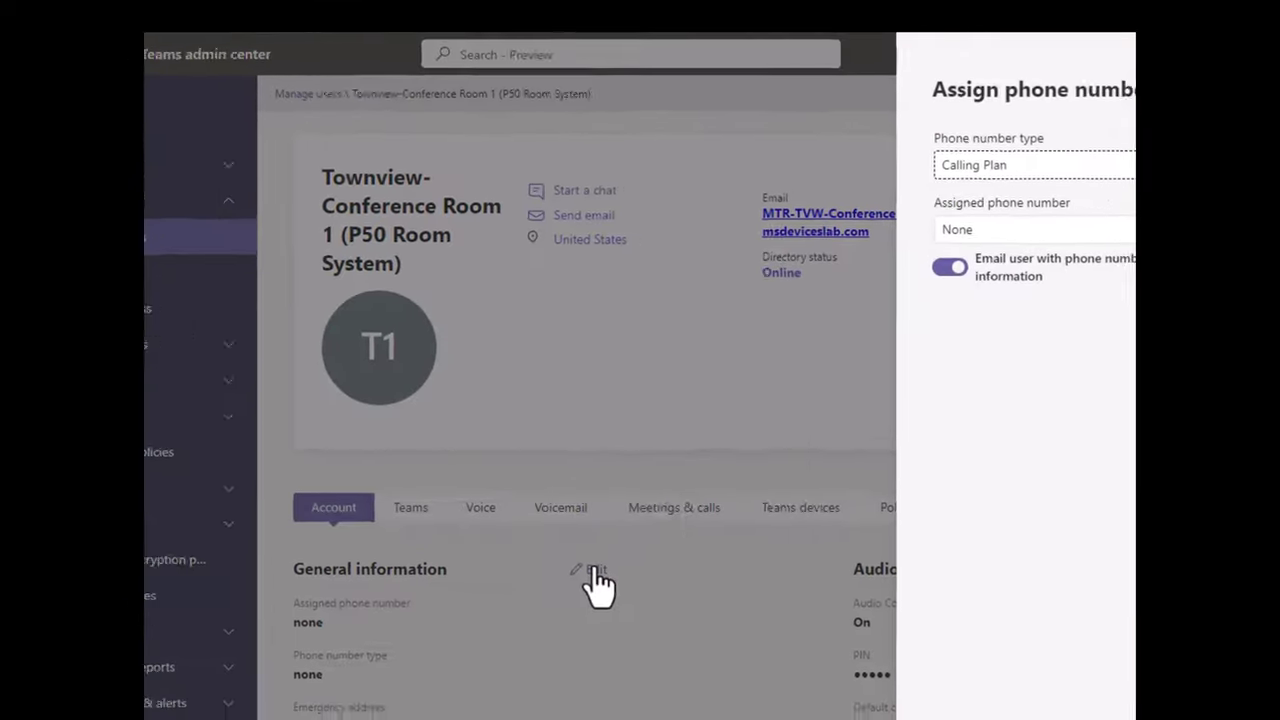
pyautogui.click(946, 192)
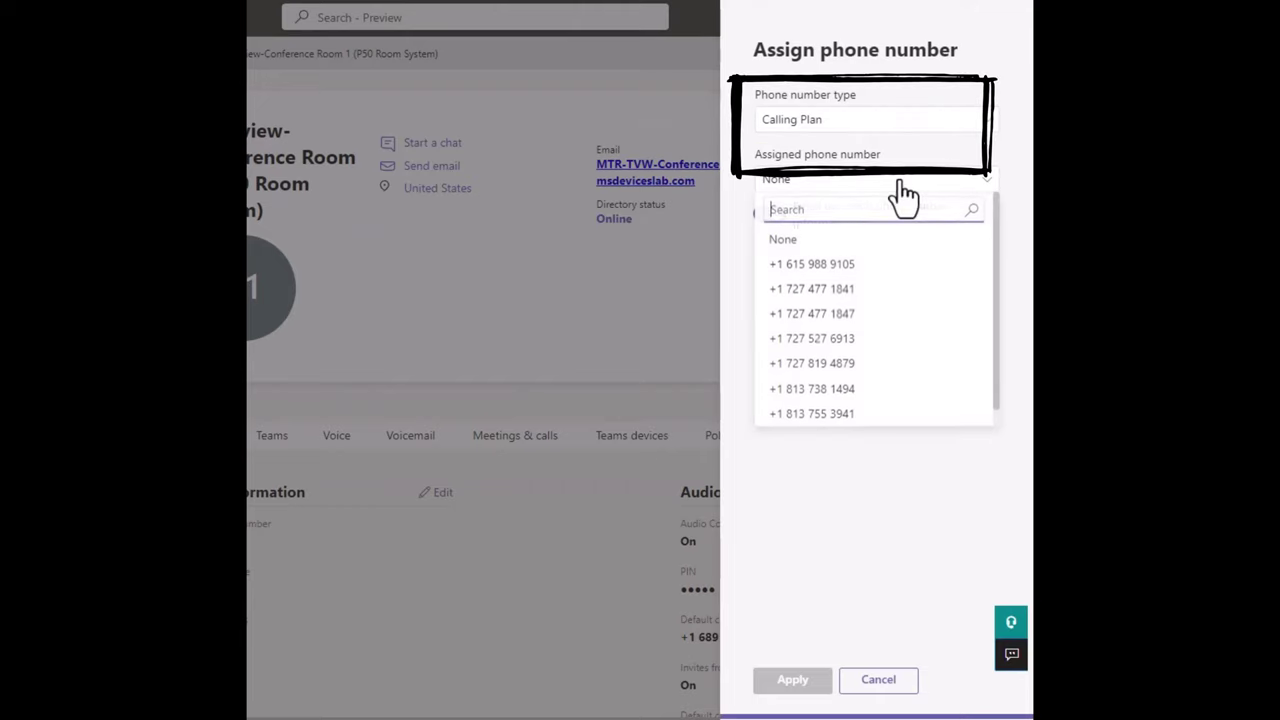
pyautogui.click(914, 292)
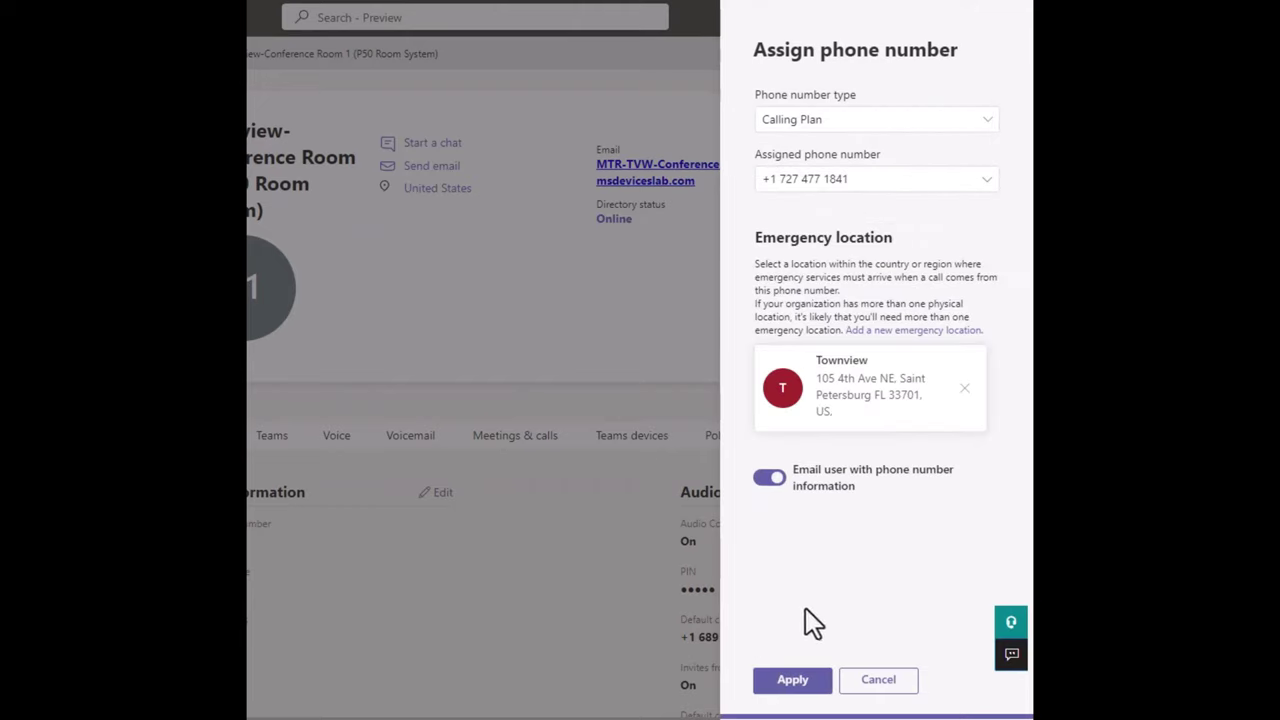
pyautogui.click(769, 477)
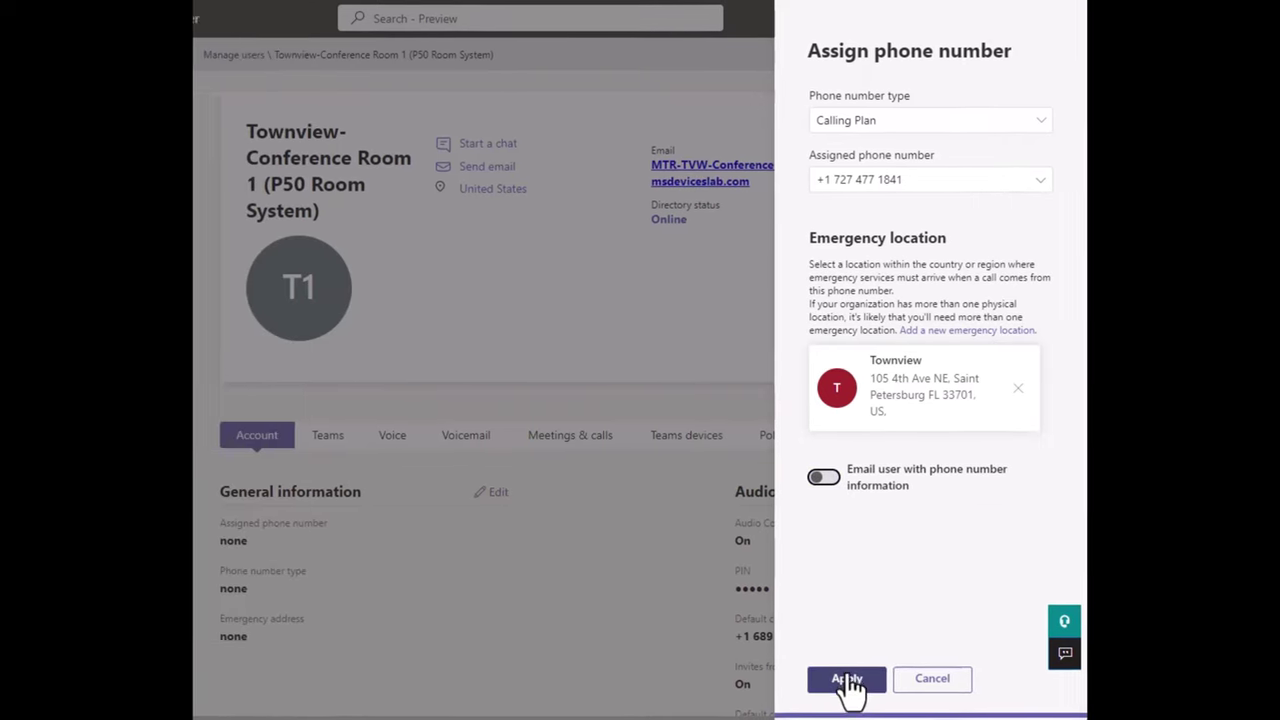
pyautogui.click(792, 679)
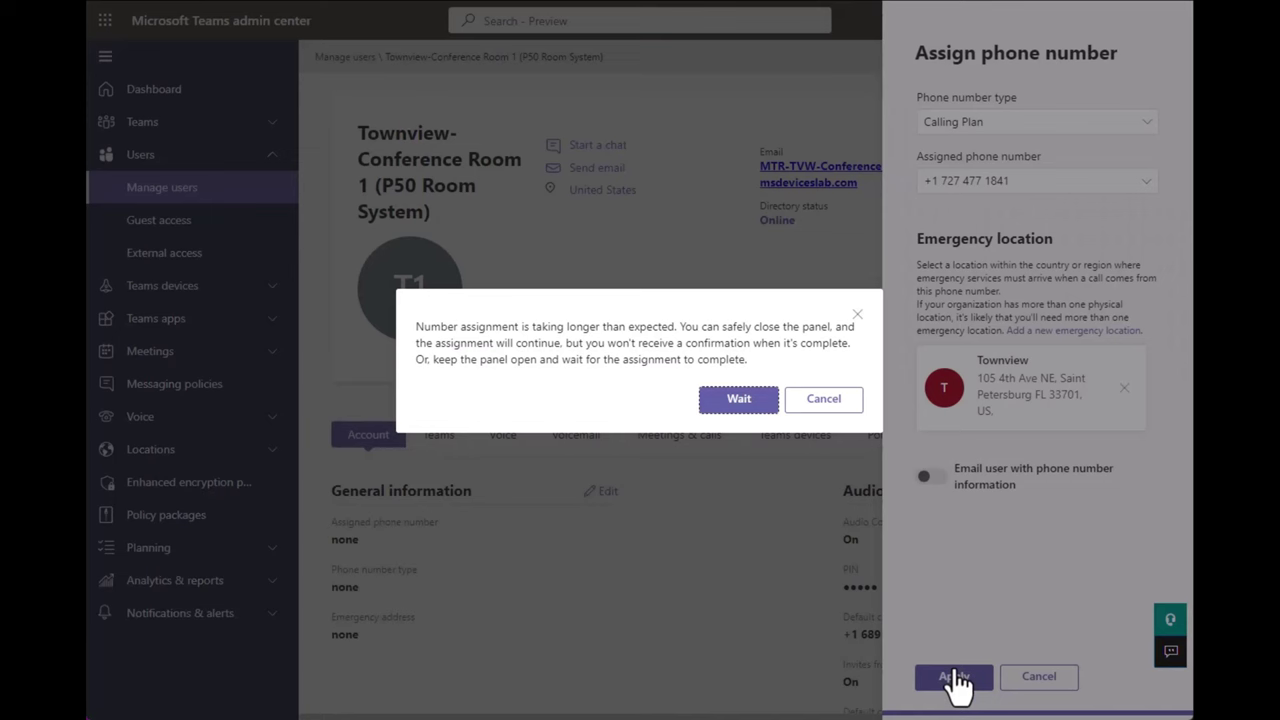
pyautogui.click(766, 400)
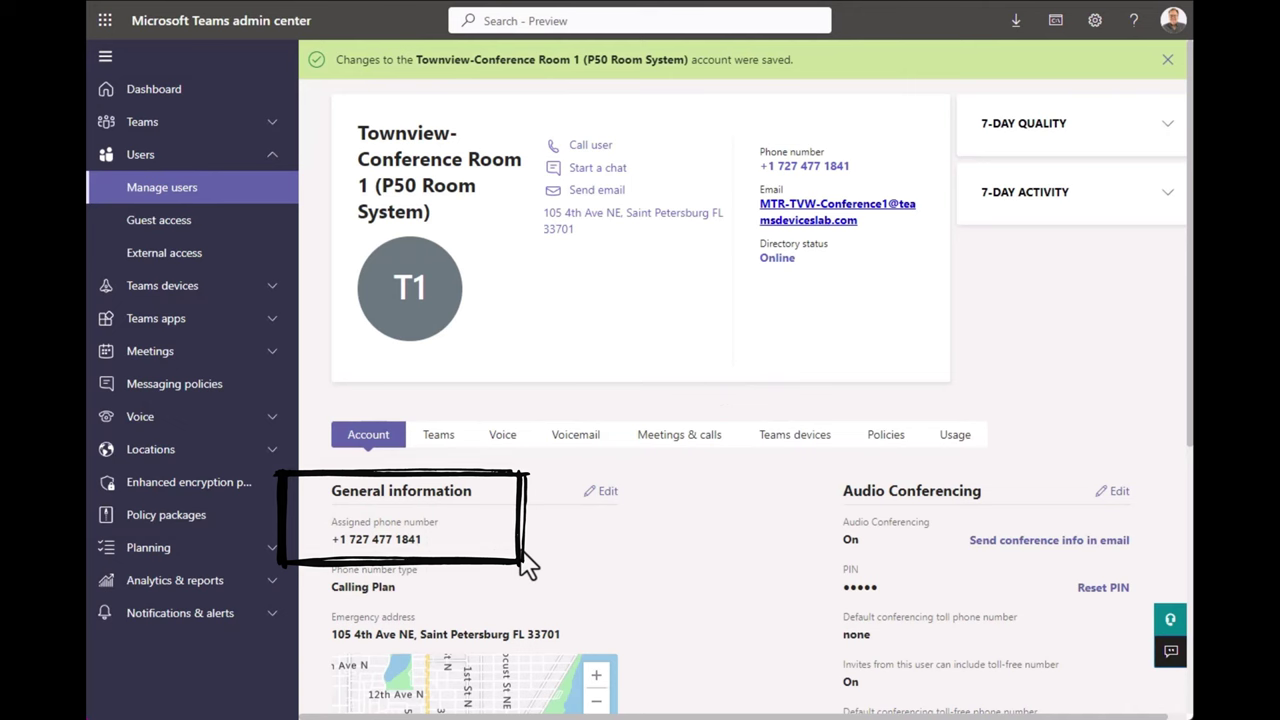
# Search the user list for mtr-tvw-co and open Townview-Conference Room 2's details.
pyautogui.click(174, 187)
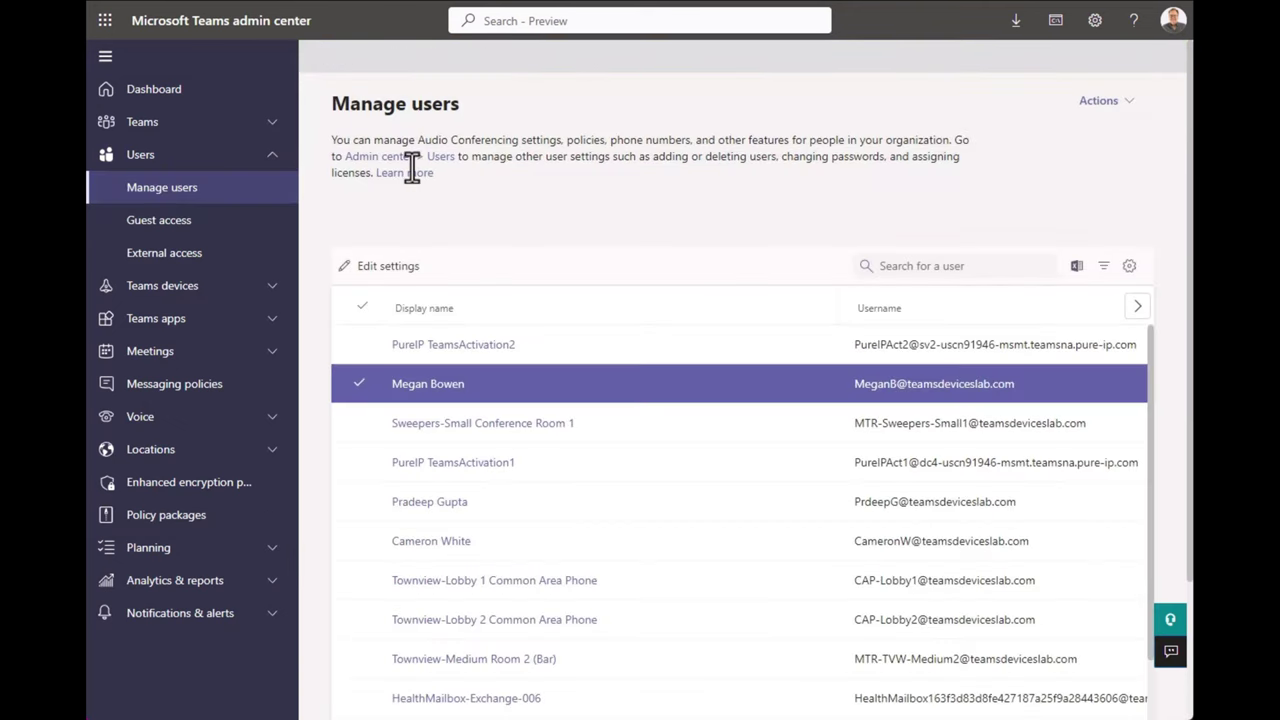
pyautogui.click(949, 265)
pyautogui.write('mtr-')
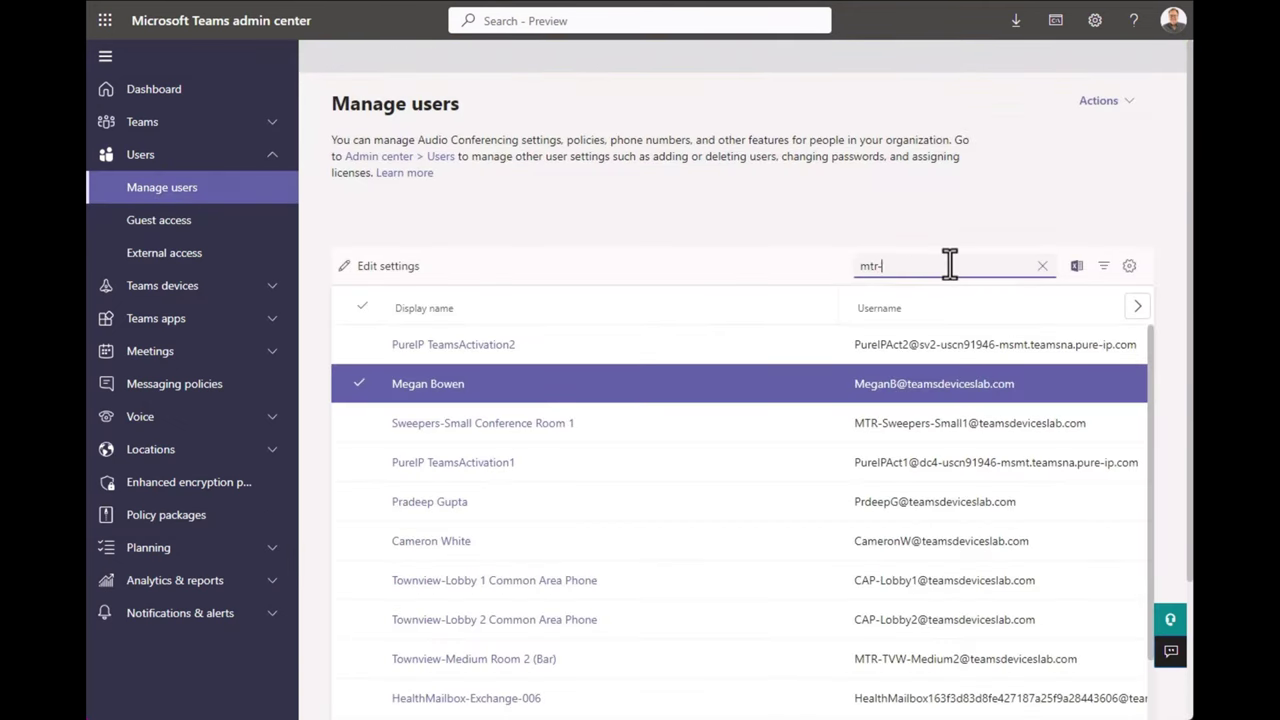
pyautogui.write('tvw-conf')
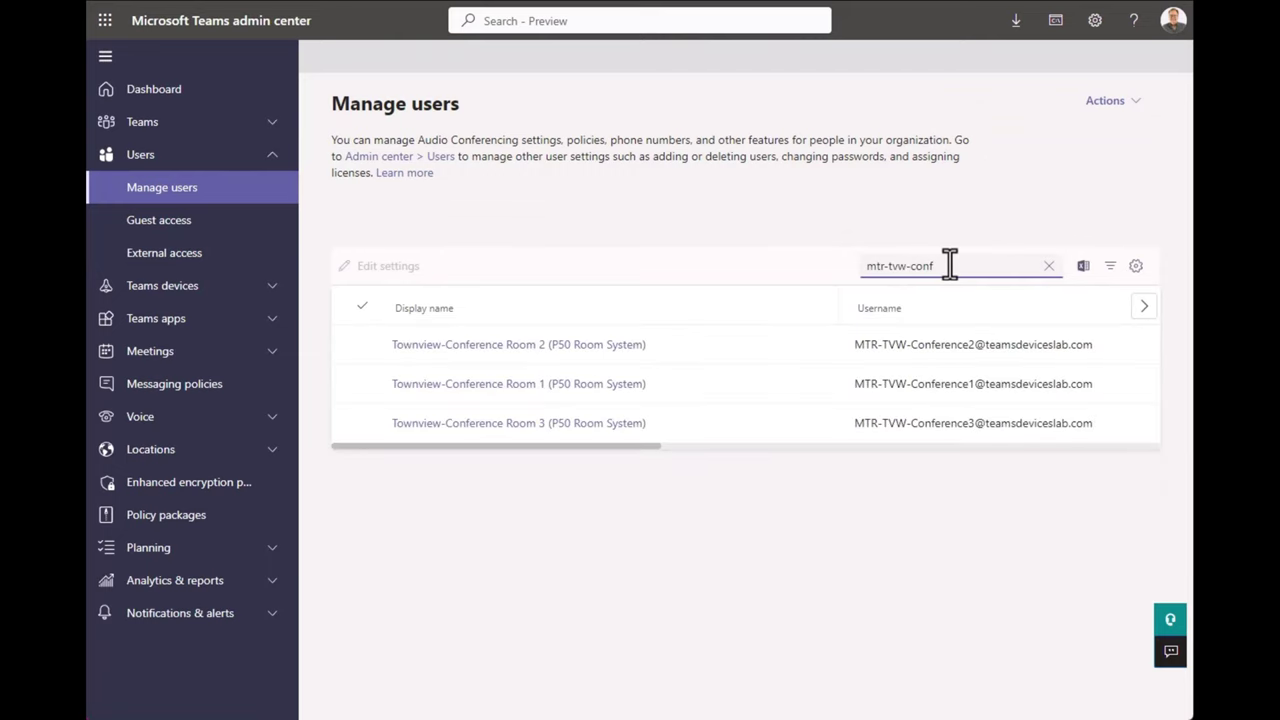
pyautogui.click(567, 350)
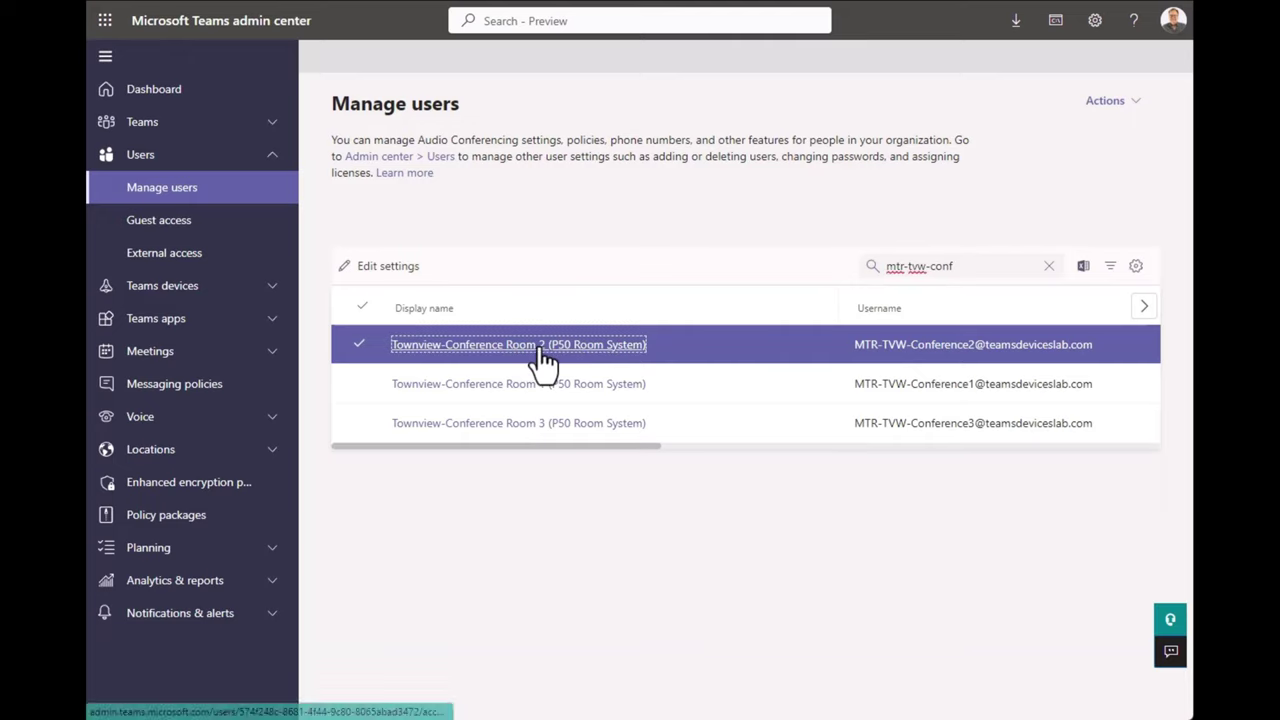
pyautogui.click(545, 346)
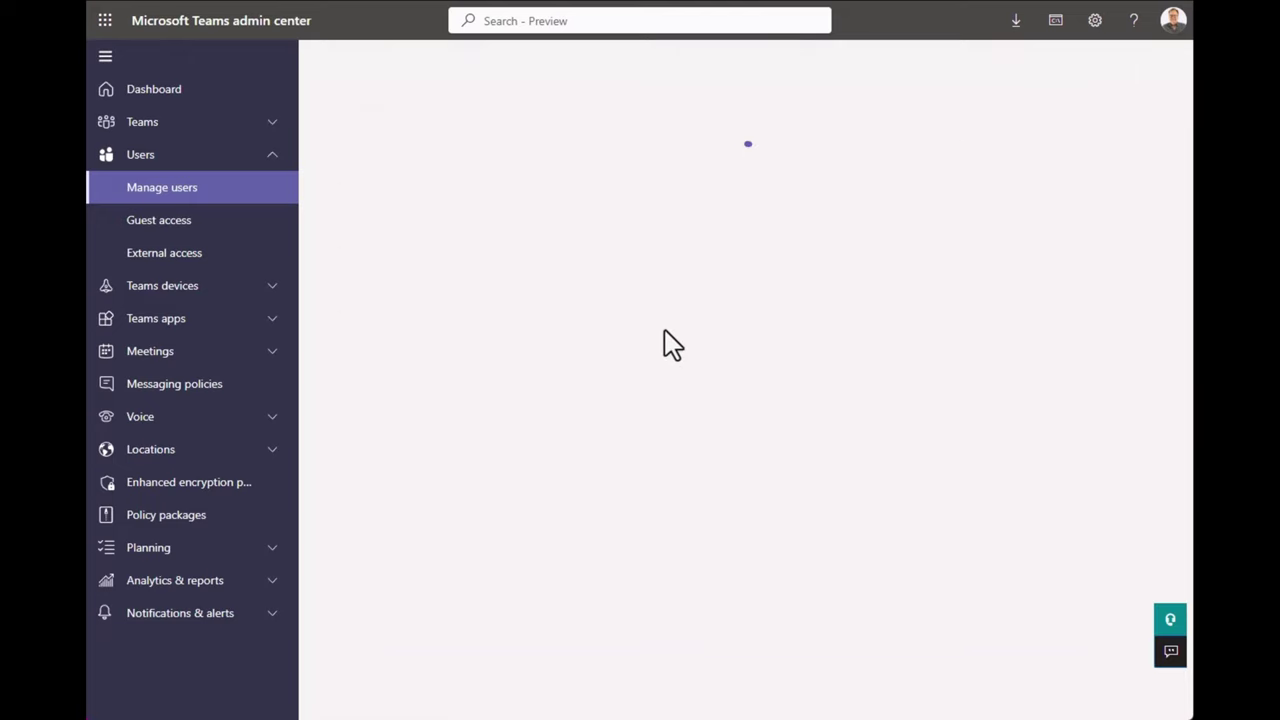
pyautogui.click(604, 495)
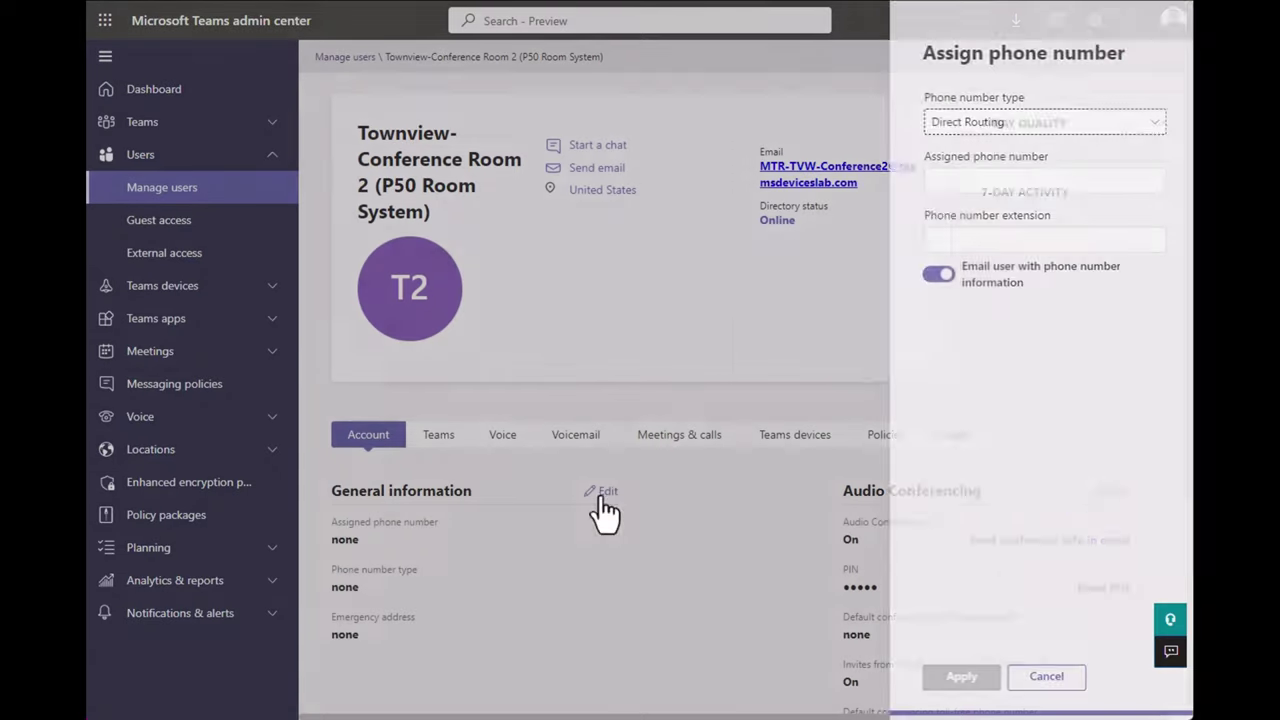
pyautogui.click(1030, 185)
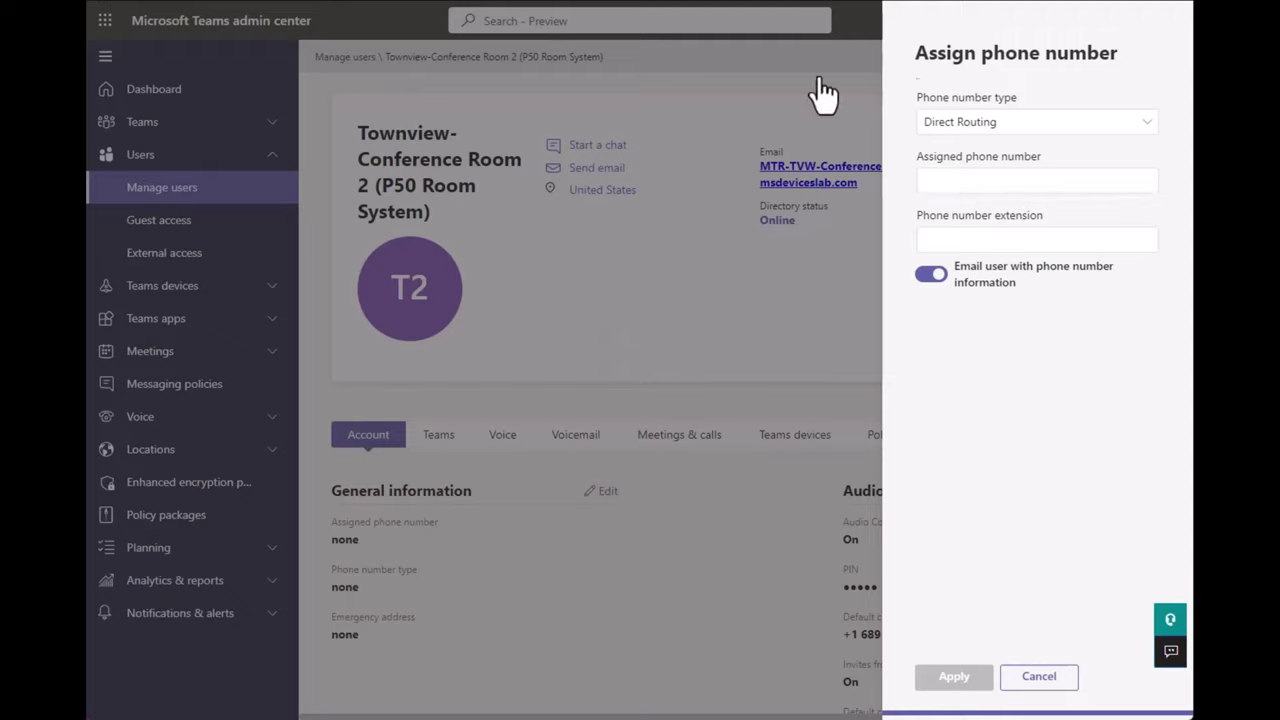
pyautogui.click(971, 180)
pyautogui.hotkey('ctrl', 'v')
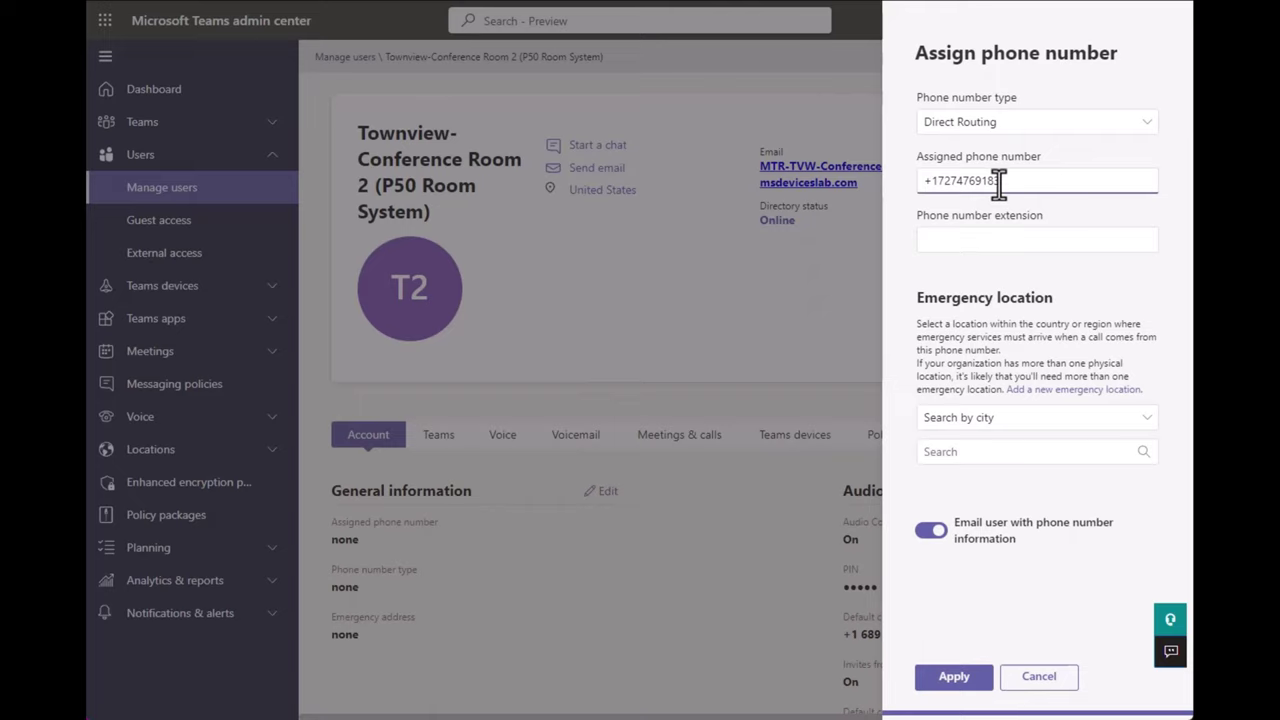
pyautogui.click(1017, 420)
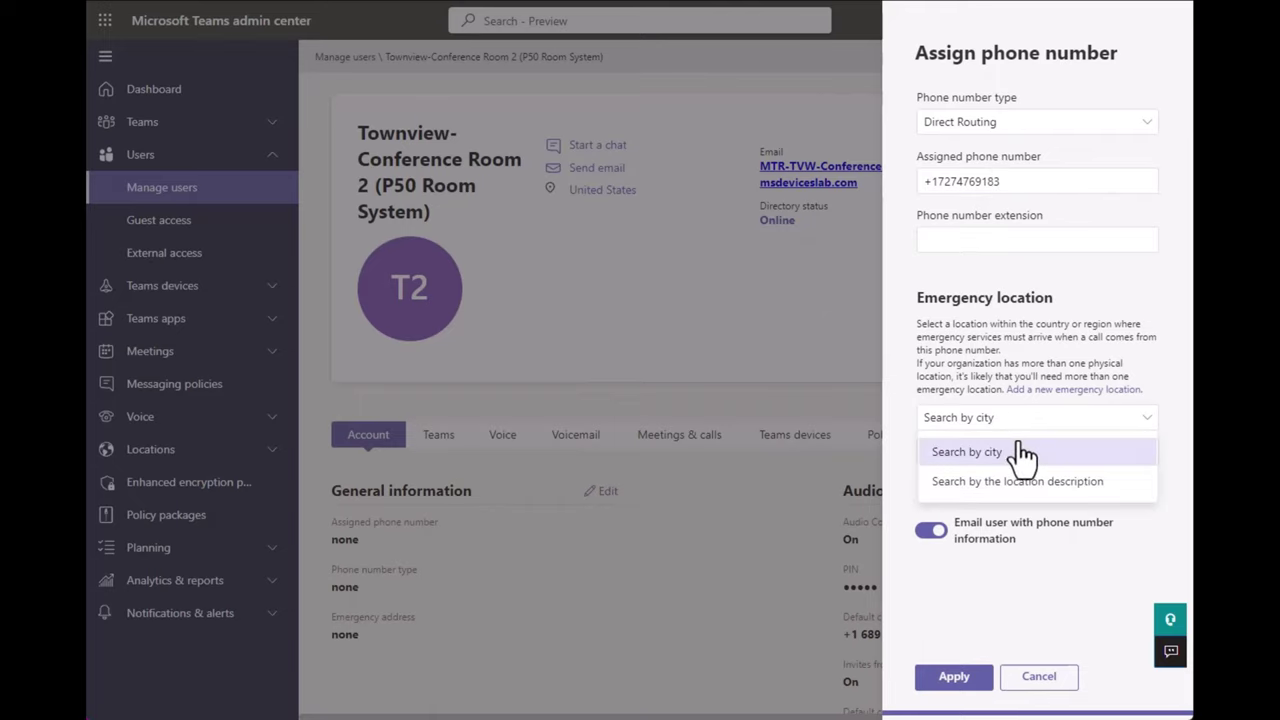
pyautogui.click(1016, 451)
pyautogui.write('Saint')
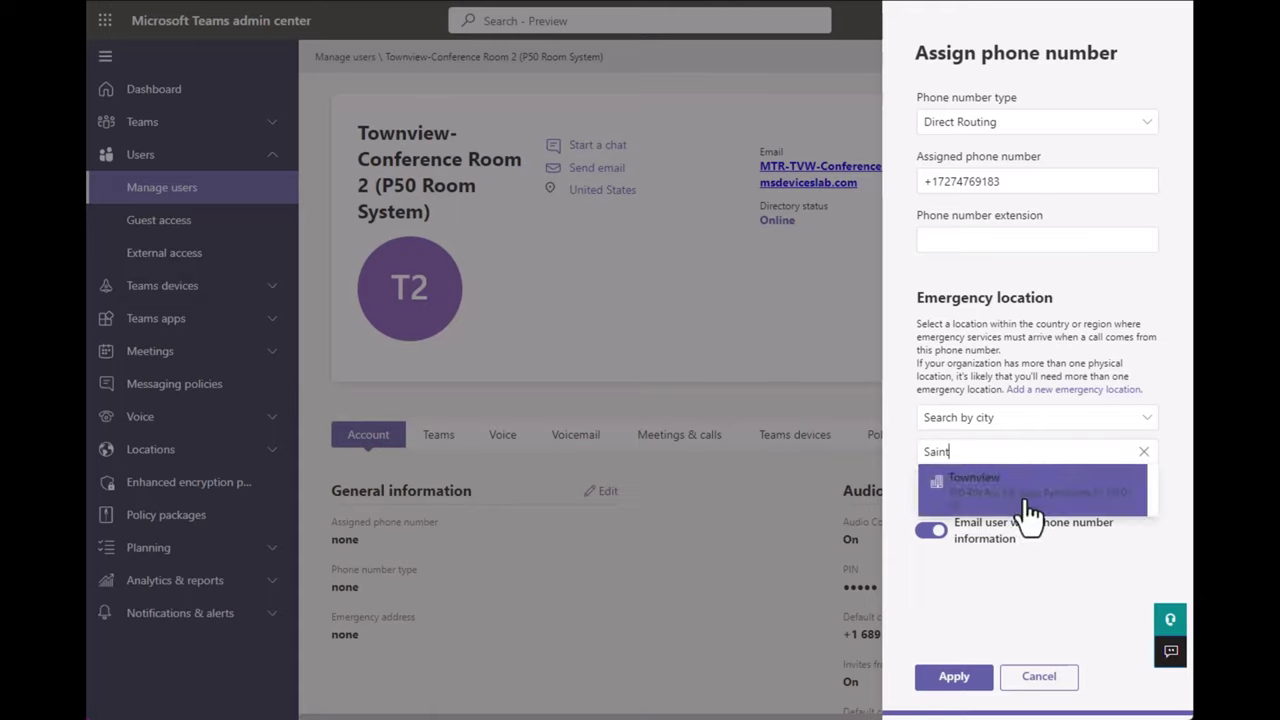
pyautogui.click(1020, 495)
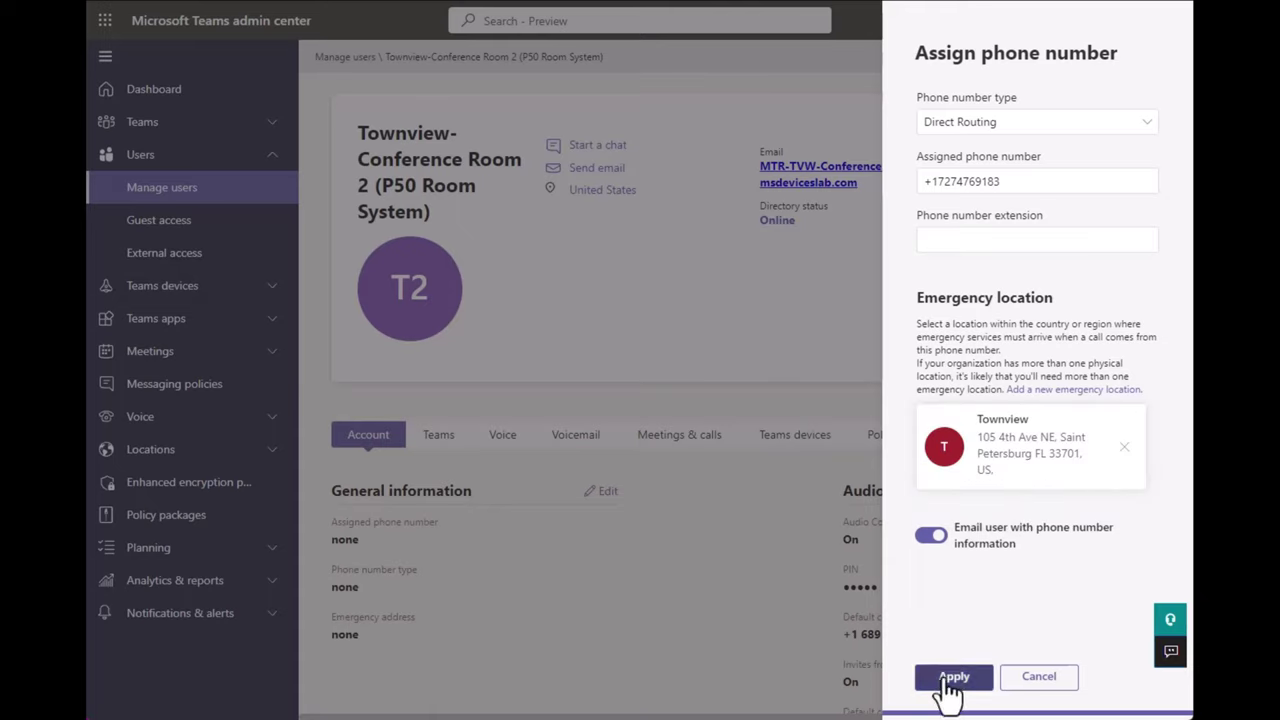
# Turn off the email notification, apply the assignment, and check the new number on the account.
pyautogui.click(928, 537)
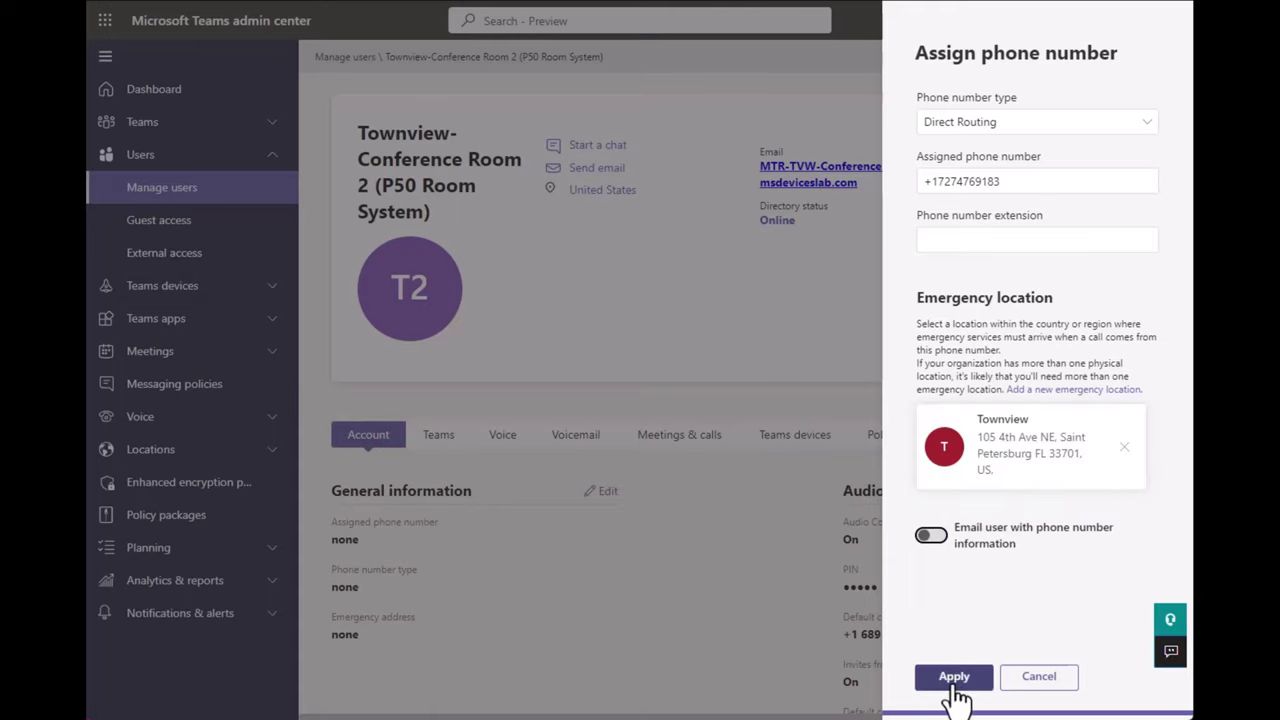
pyautogui.click(954, 680)
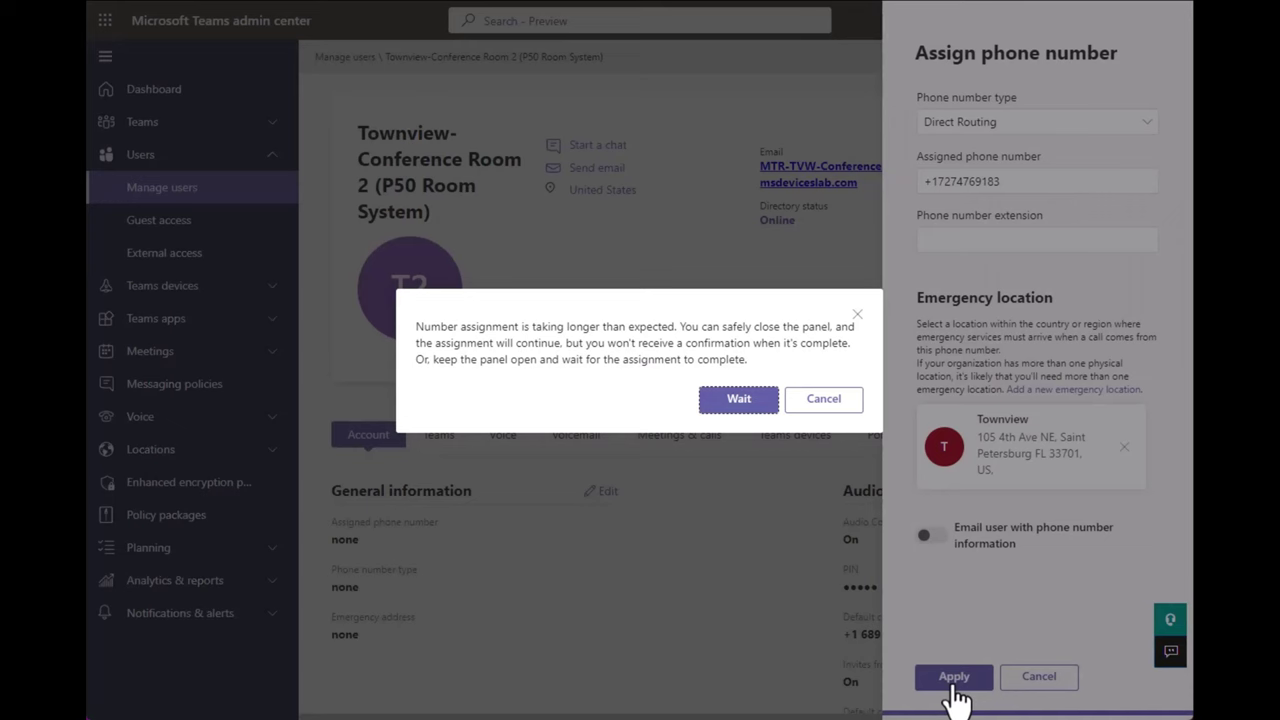
pyautogui.click(745, 400)
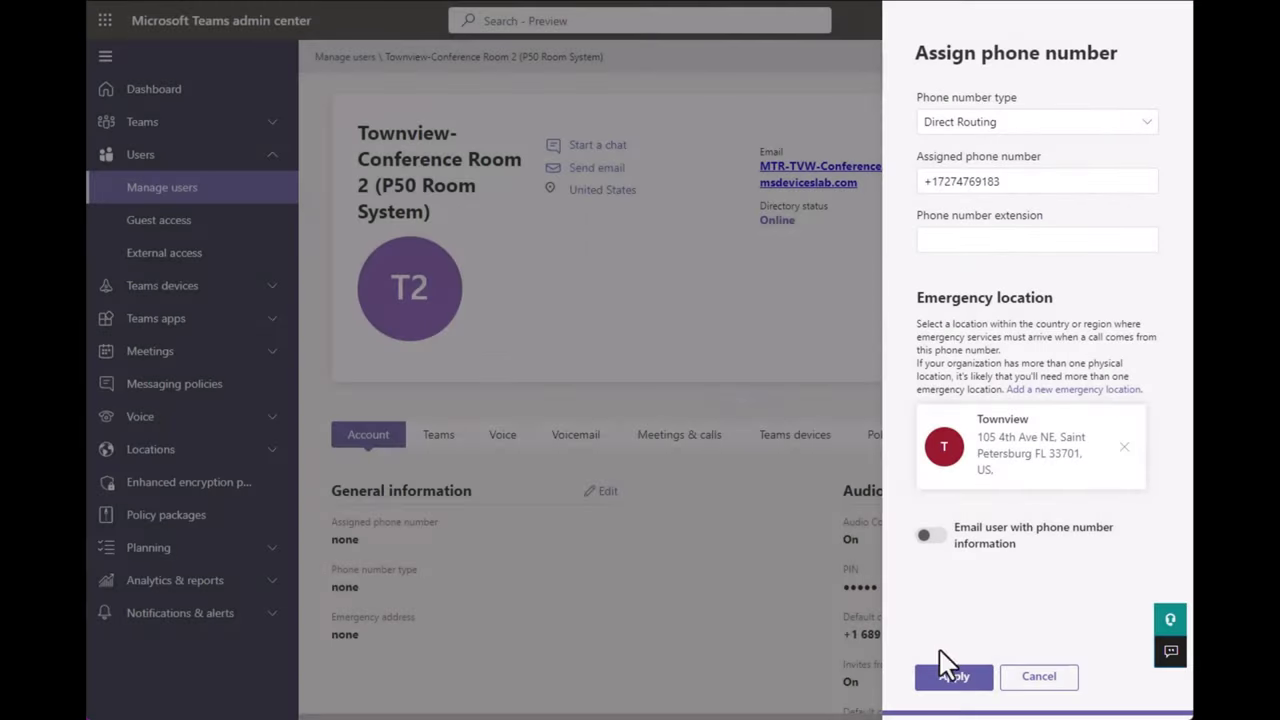
pyautogui.click(954, 677)
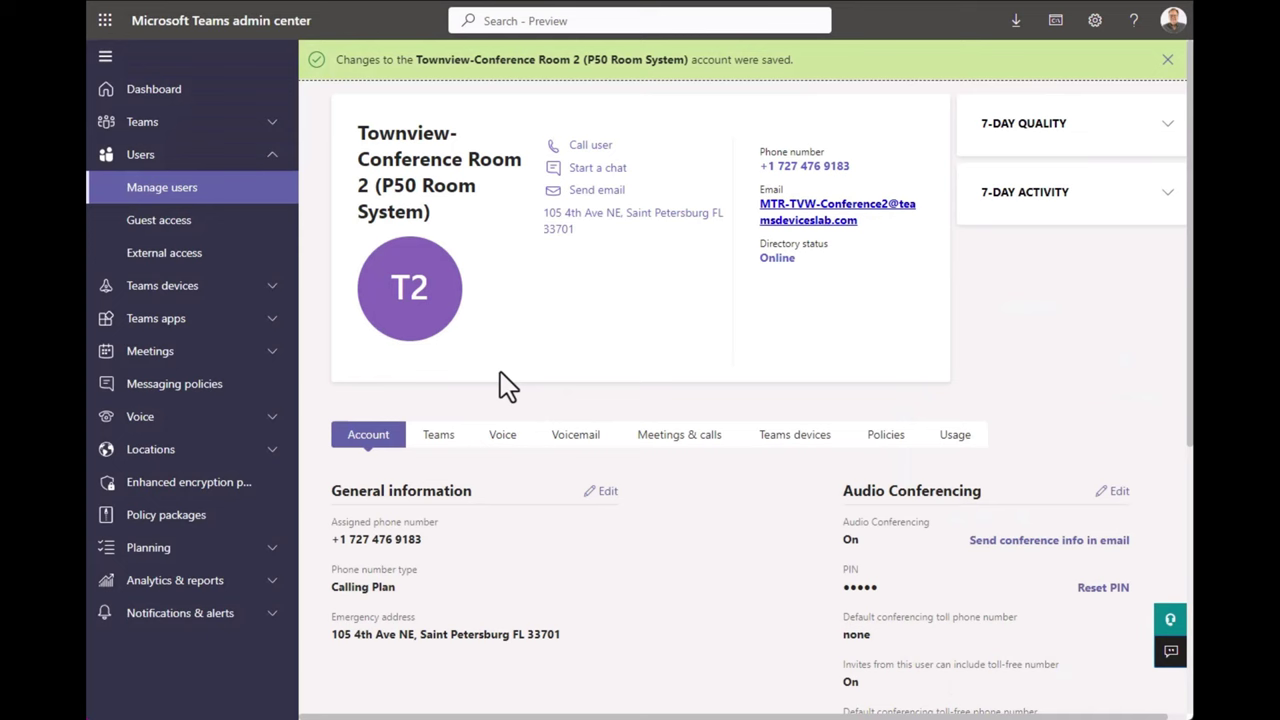
pyautogui.tripleClick(485, 563)
pyautogui.click(543, 603)
pyautogui.moveTo(543, 603); pyautogui.dragTo(344, 539)
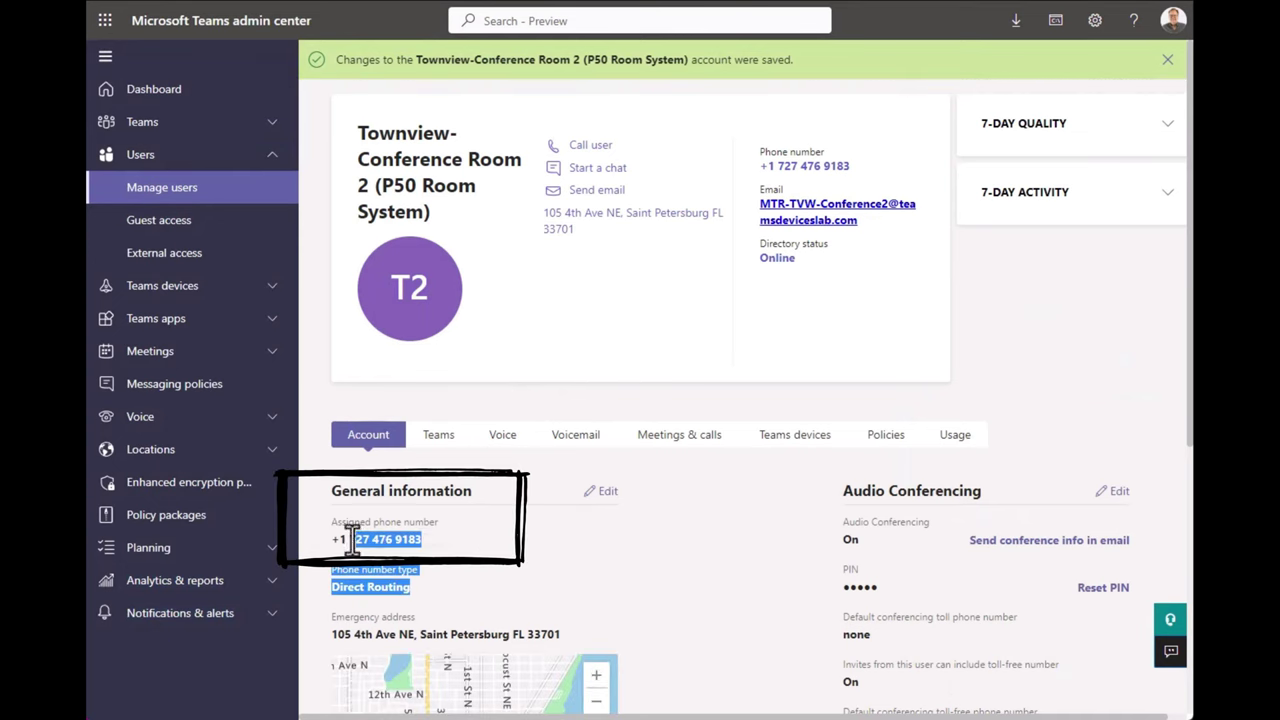
pyautogui.click(560, 575)
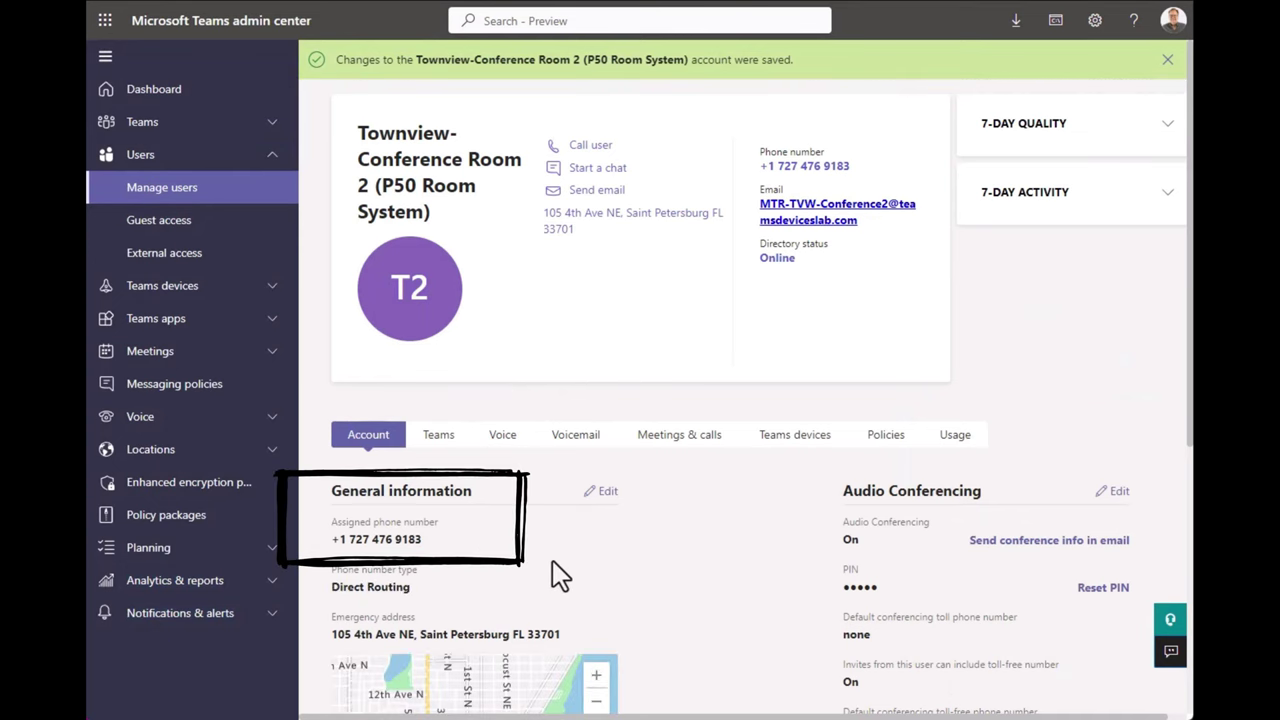
# Search users for mtr-tvw-confer and open Townview-Conference Room 3's details.
pyautogui.click(150, 190)
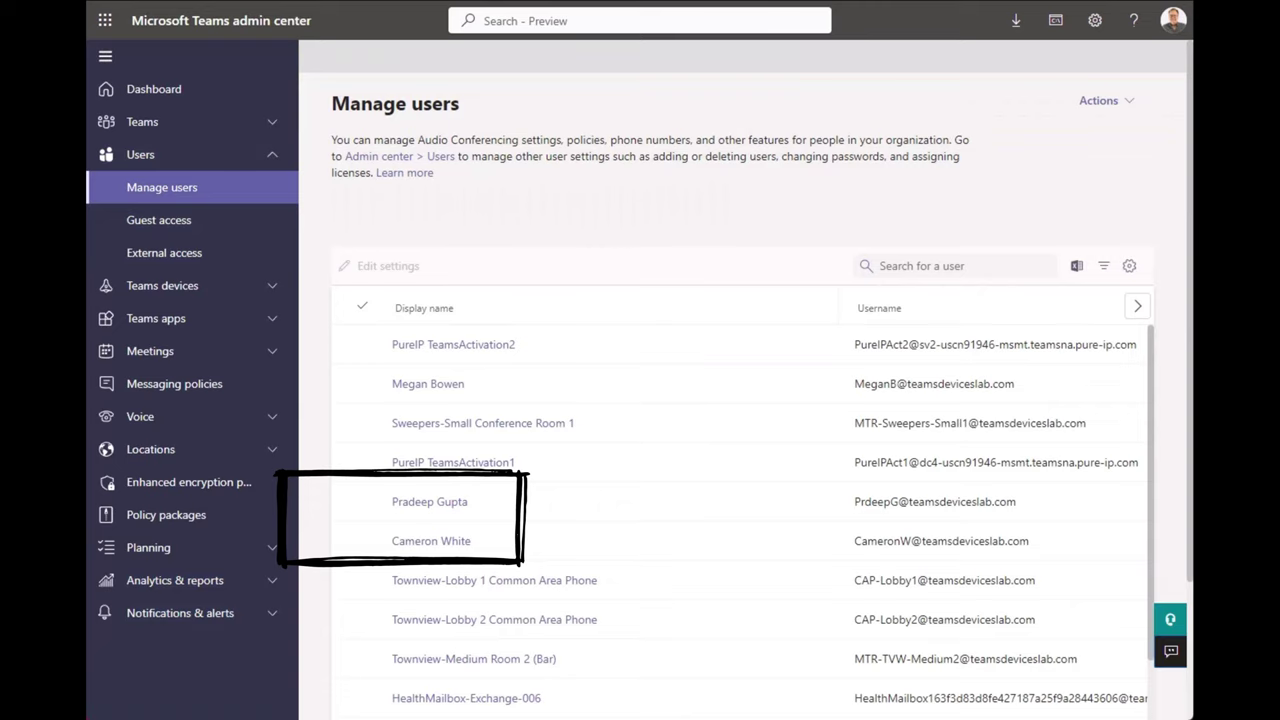
pyautogui.click(943, 266)
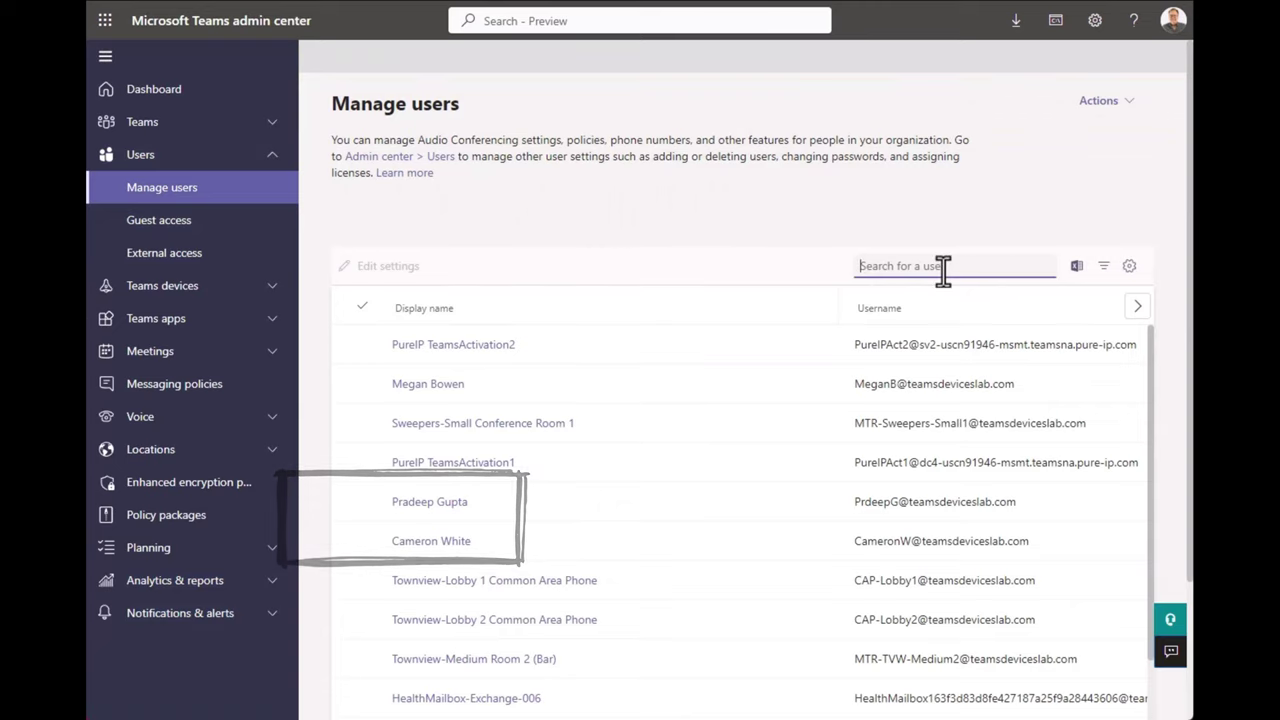
pyautogui.write('mtr-tvw')
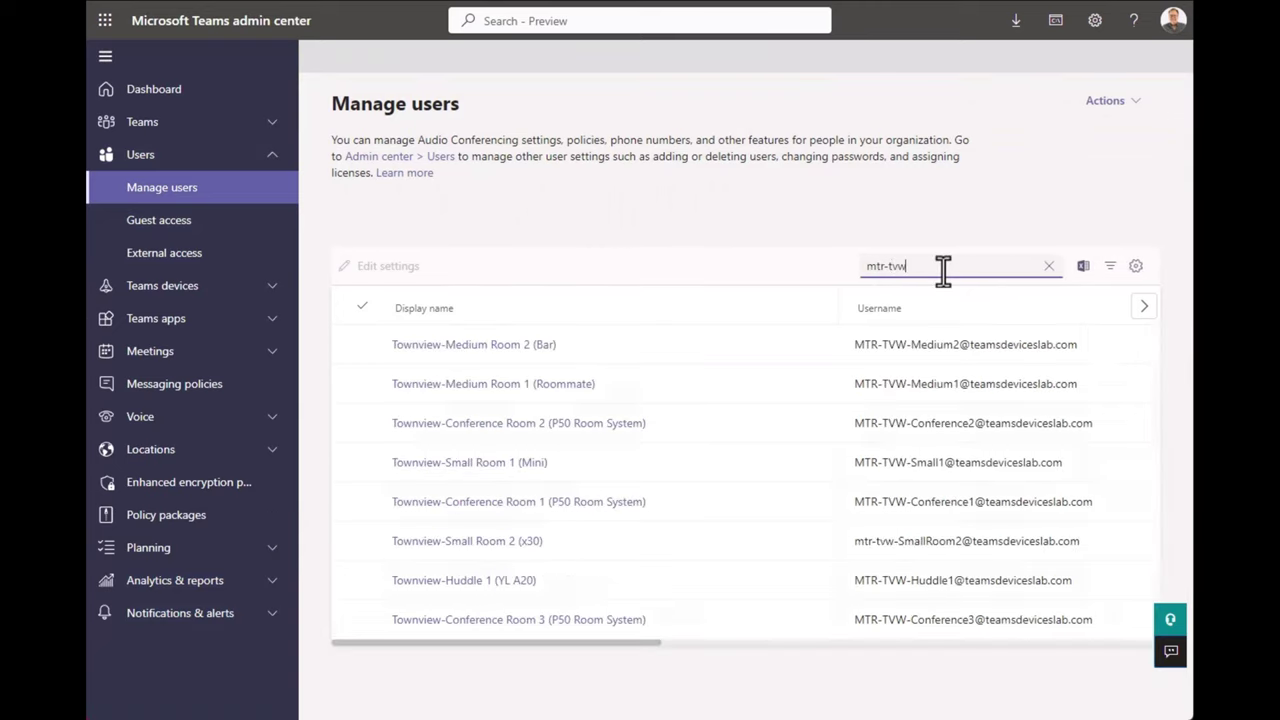
pyautogui.write('0conf')
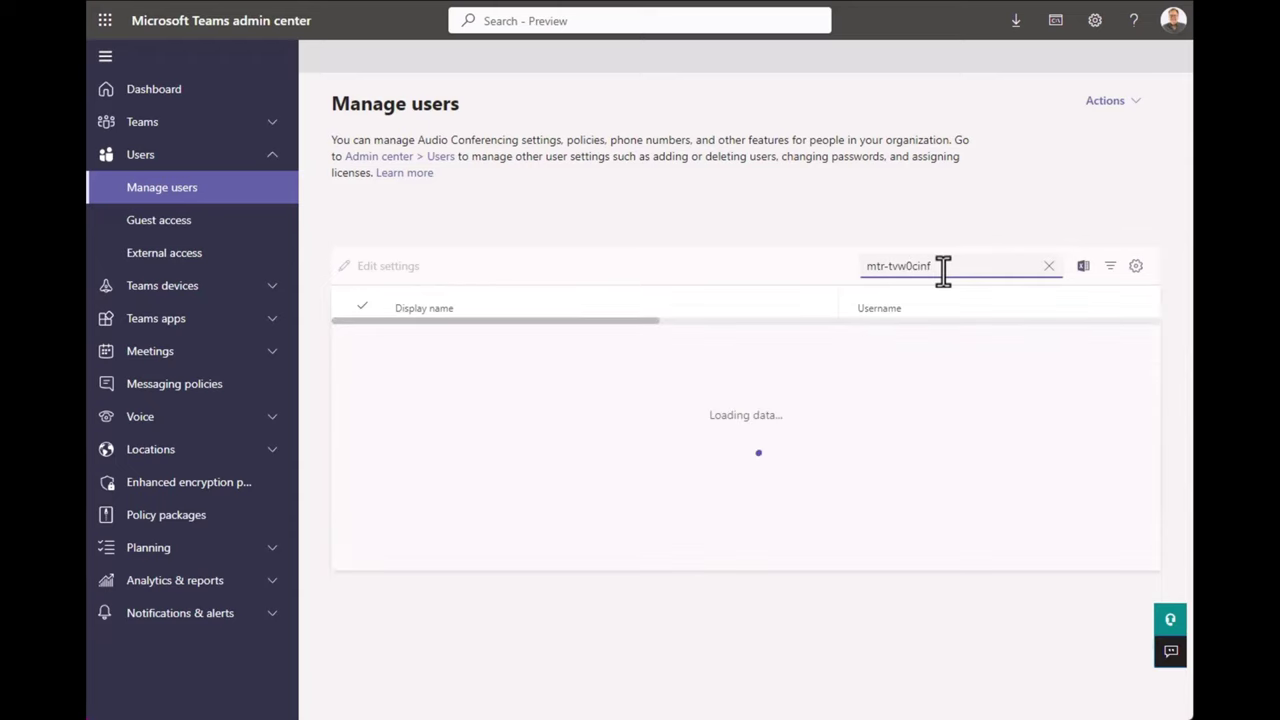
pyautogui.press('F12')
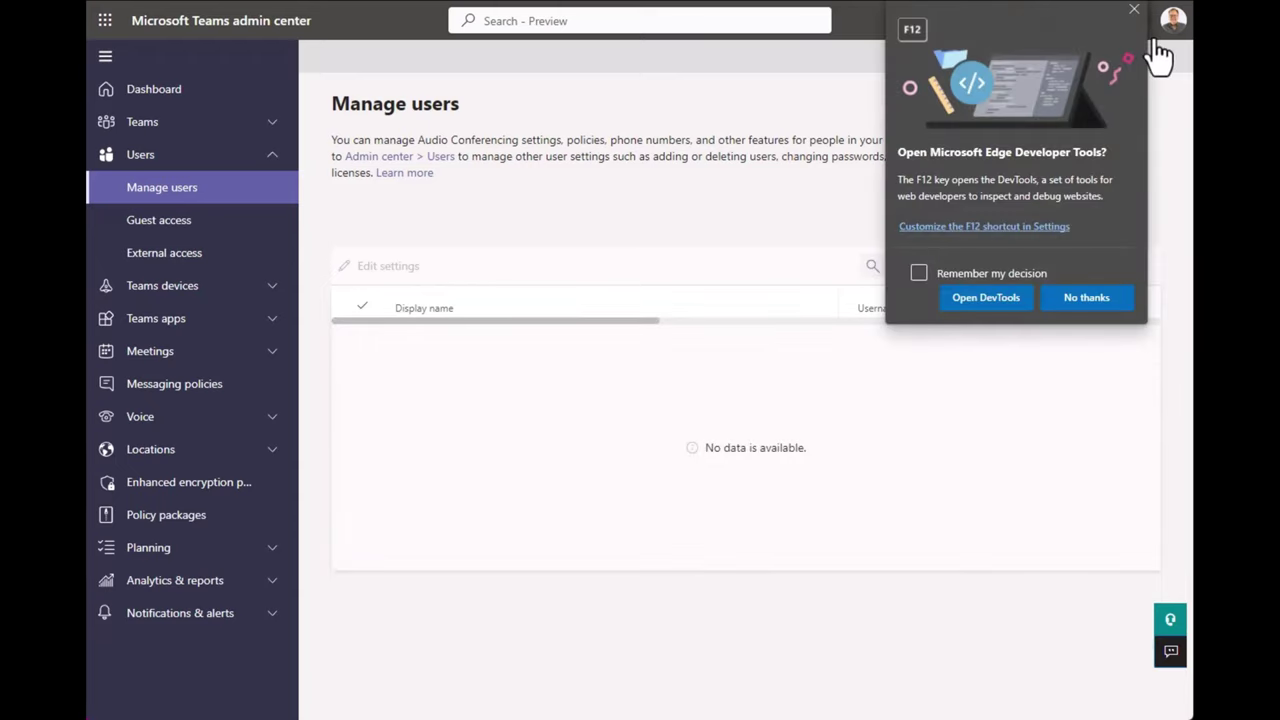
pyautogui.click(1134, 9)
pyautogui.click(205, 218)
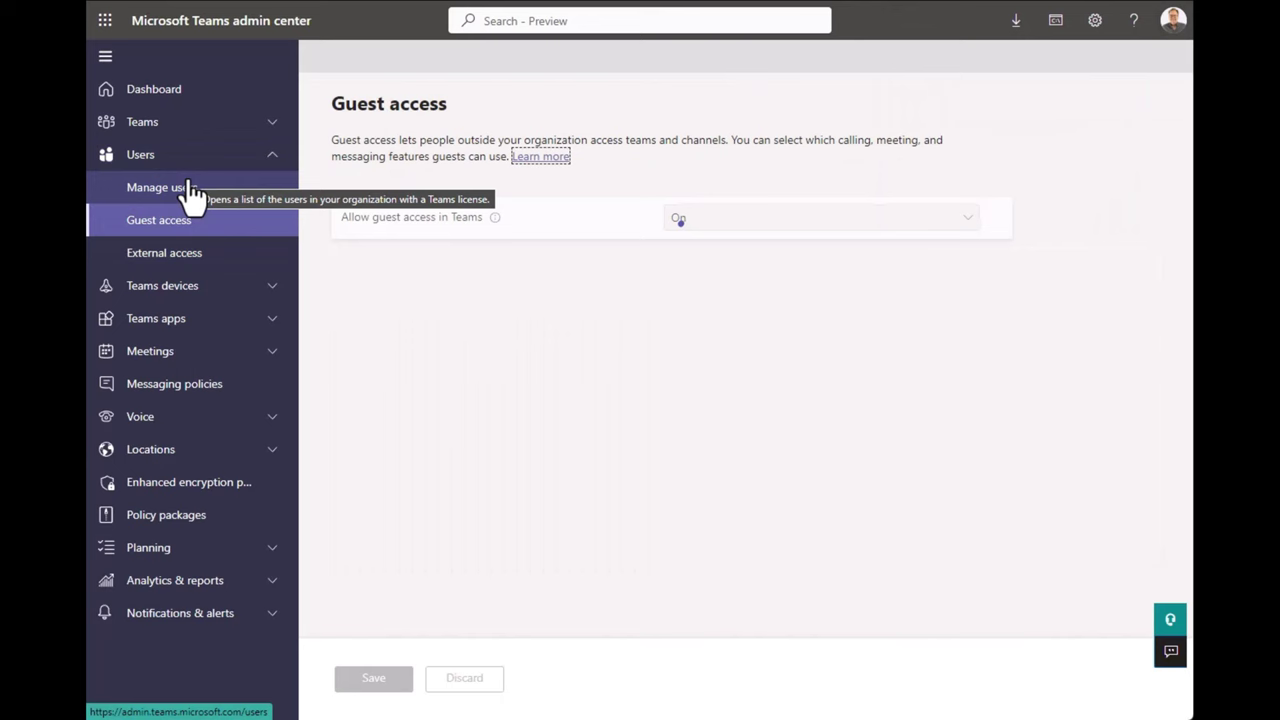
pyautogui.click(186, 190)
pyautogui.click(931, 268)
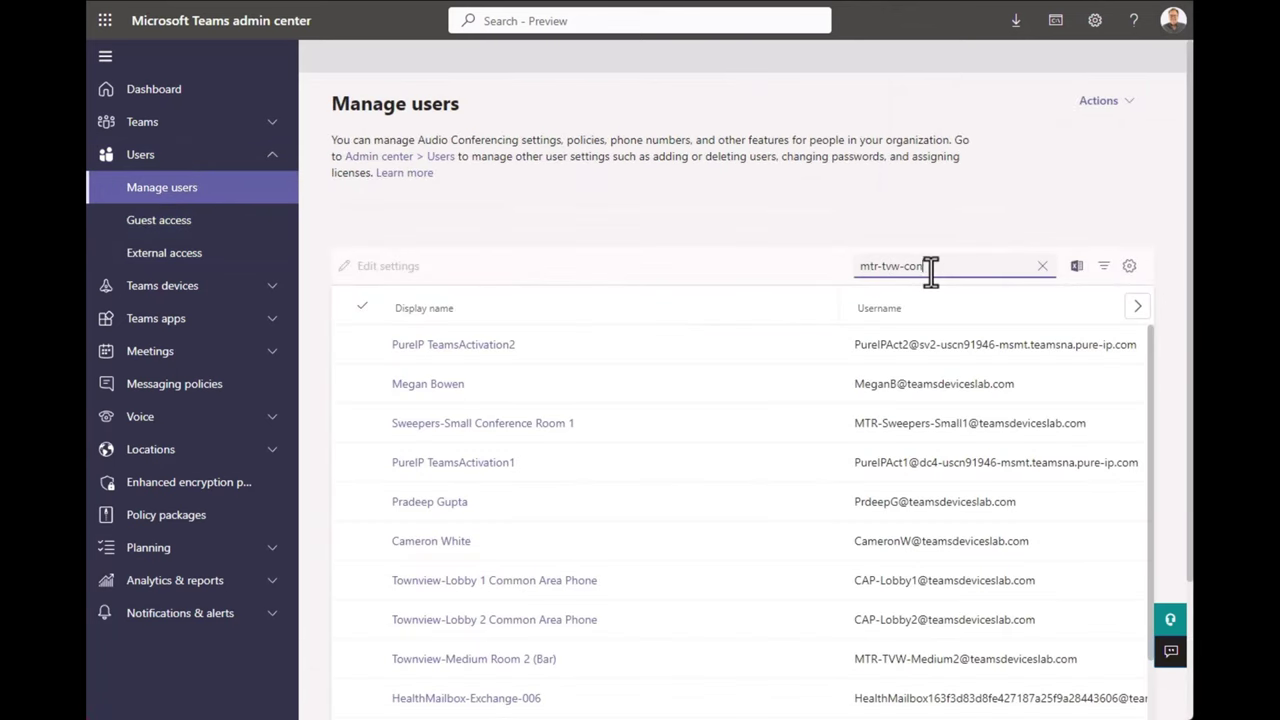
pyautogui.write('mtr-tvw-confer')
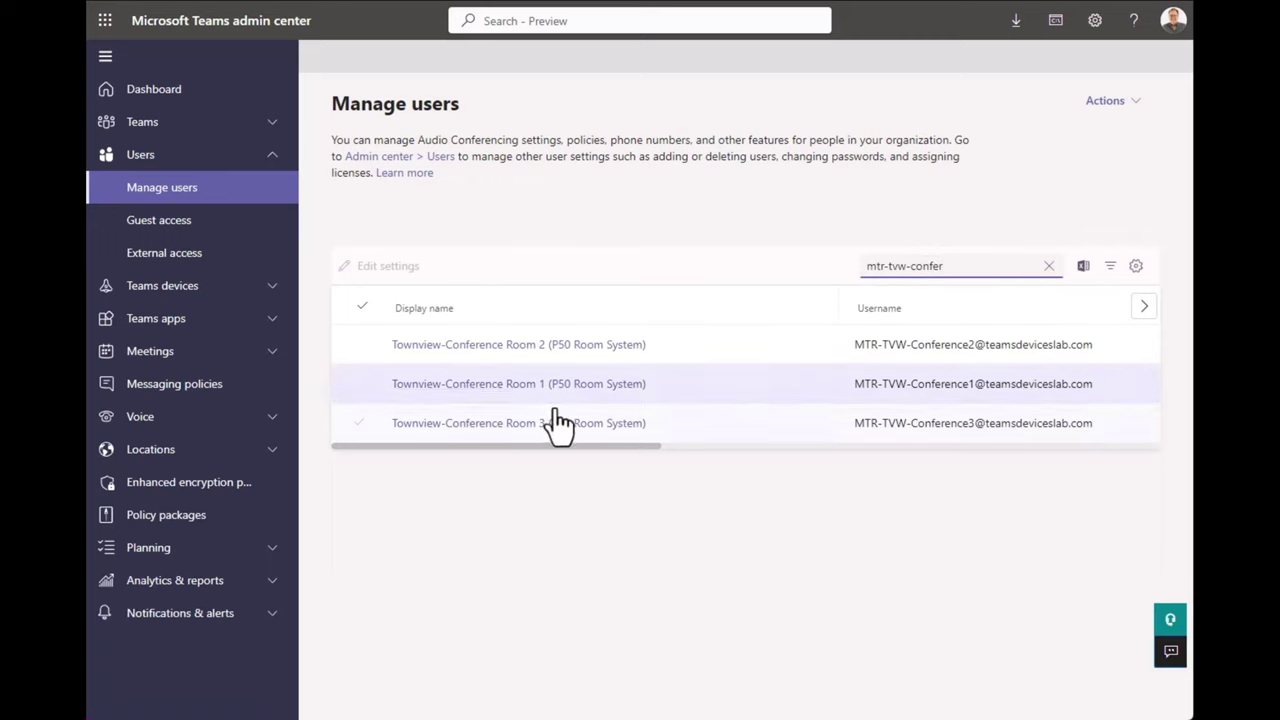
pyautogui.click(536, 426)
pyautogui.click(536, 424)
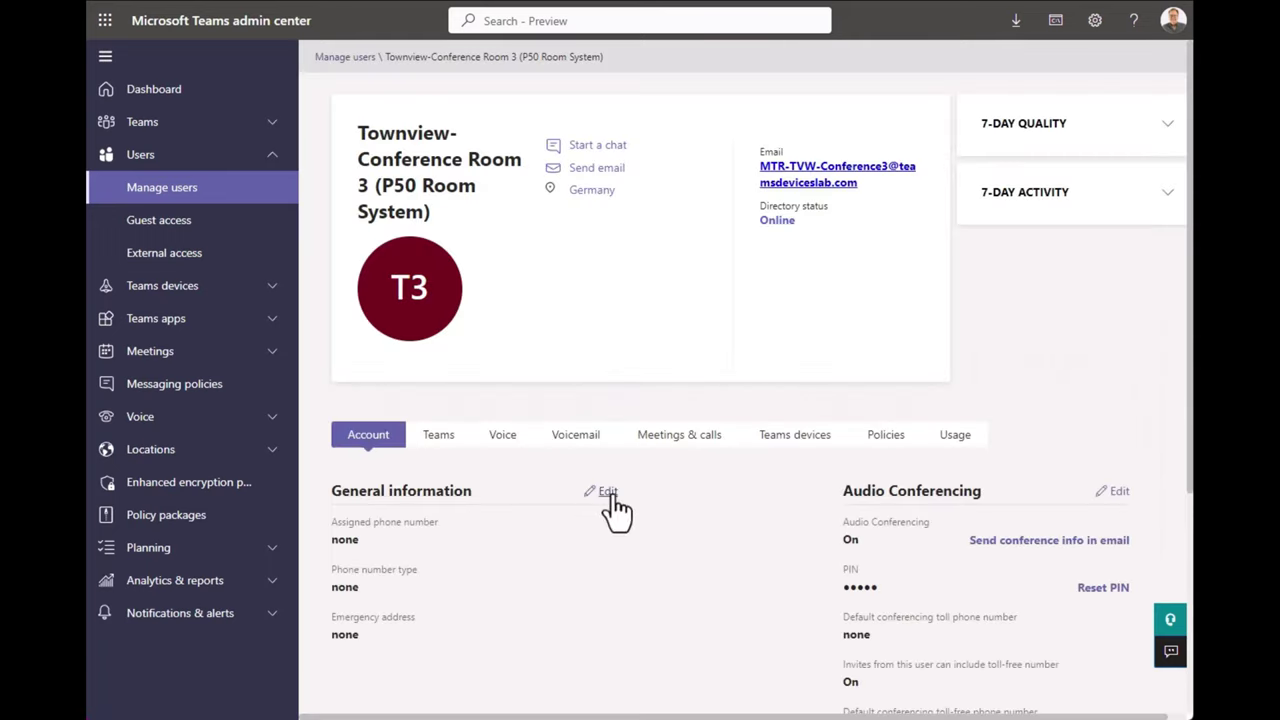
pyautogui.click(607, 491)
pyautogui.click(1115, 125)
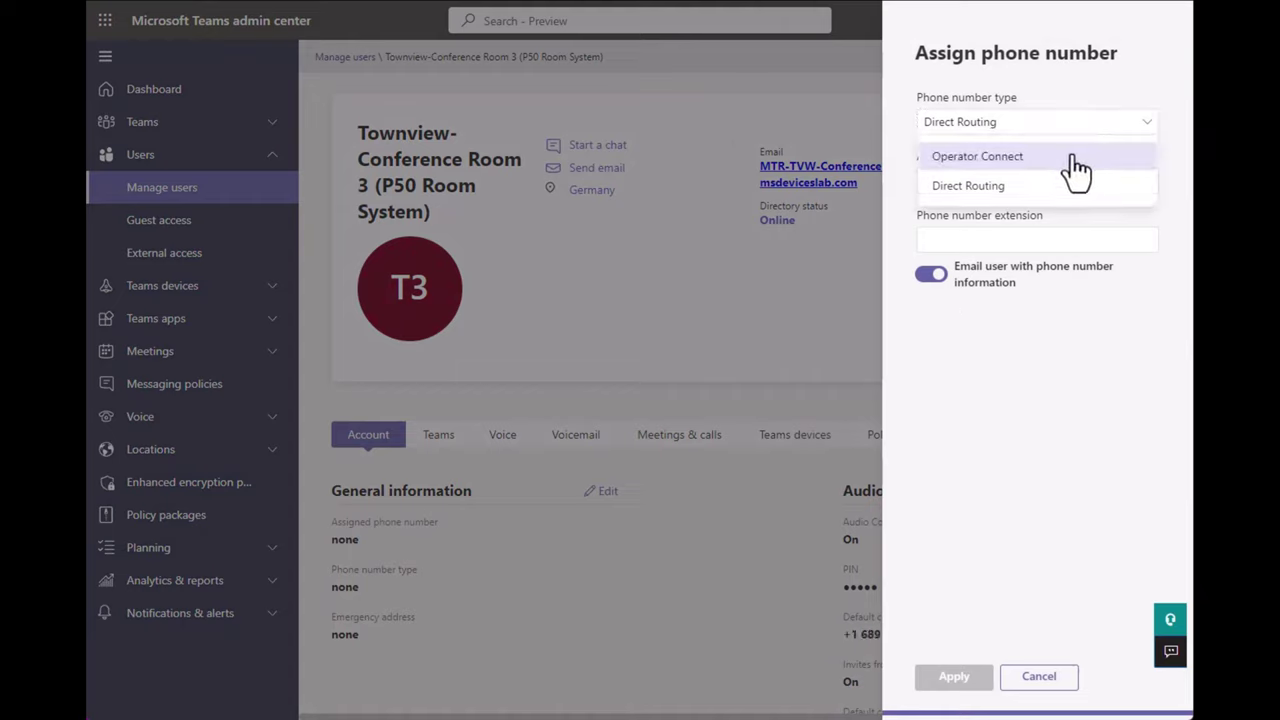
pyautogui.click(1073, 158)
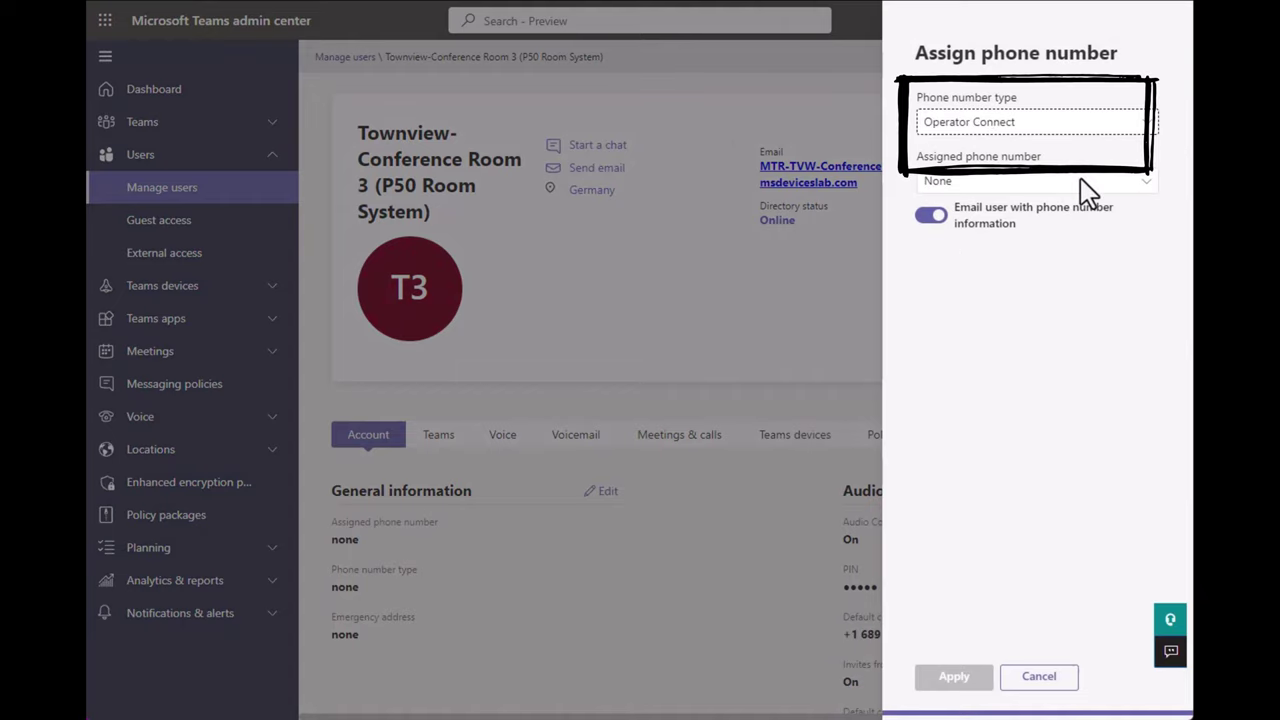
pyautogui.click(1084, 183)
pyautogui.click(1049, 286)
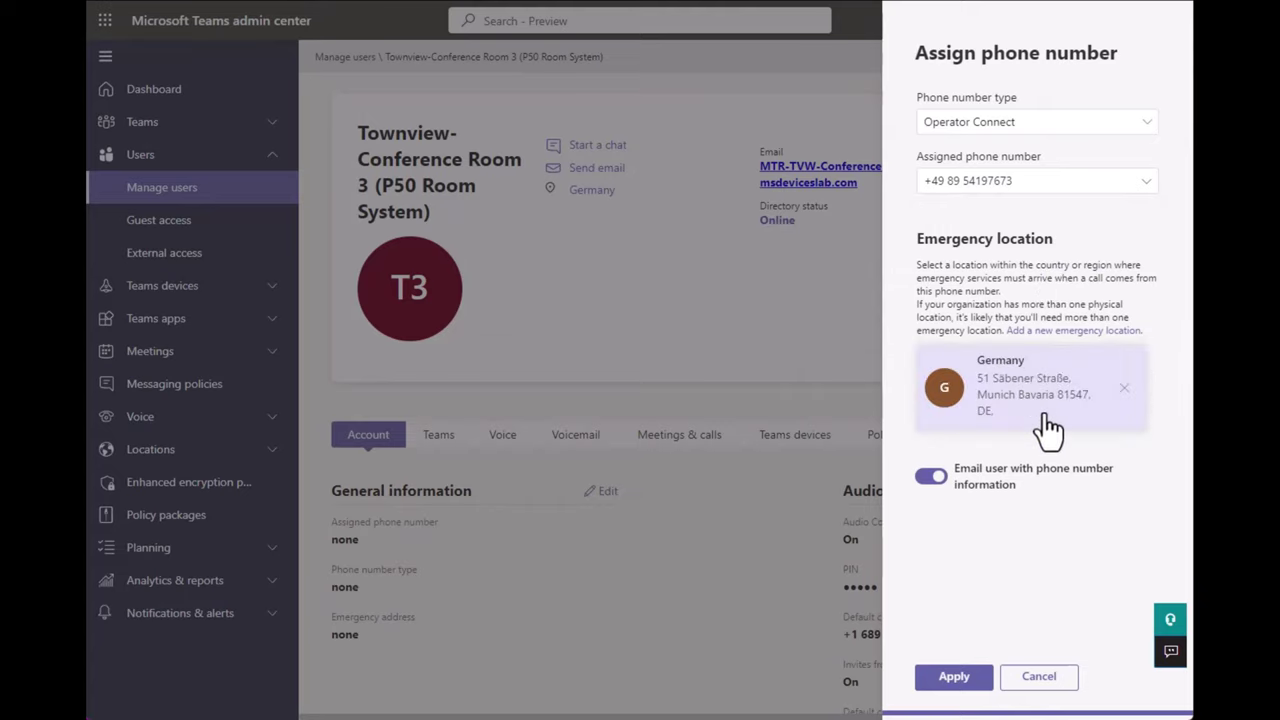
pyautogui.click(926, 477)
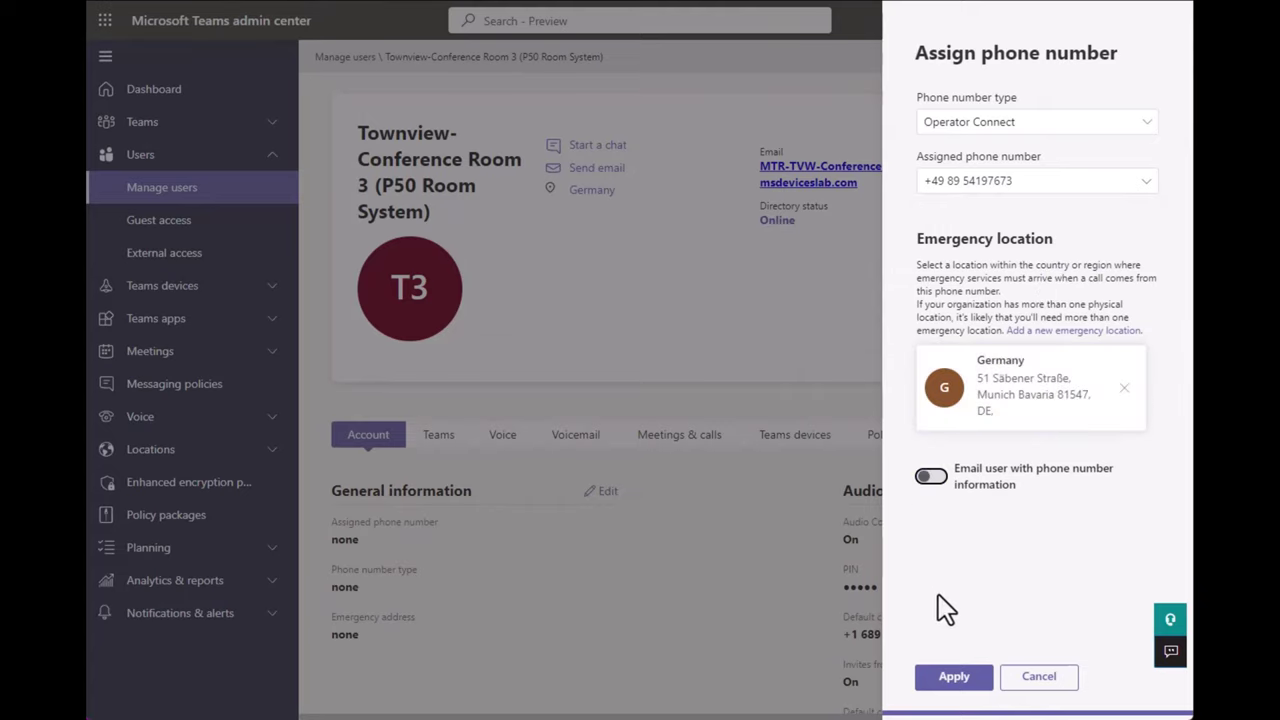
# Apply the assignment, retrying until it saves, then close the panel and review the account page.
pyautogui.click(955, 677)
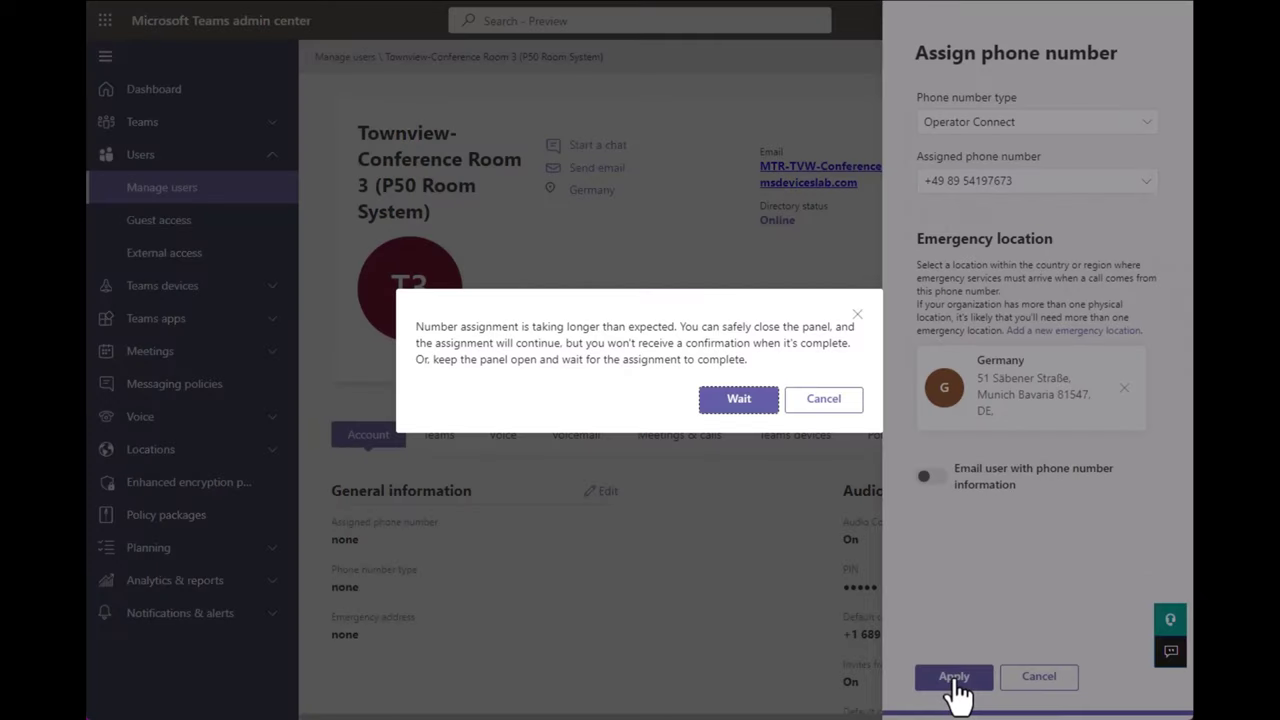
pyautogui.click(735, 400)
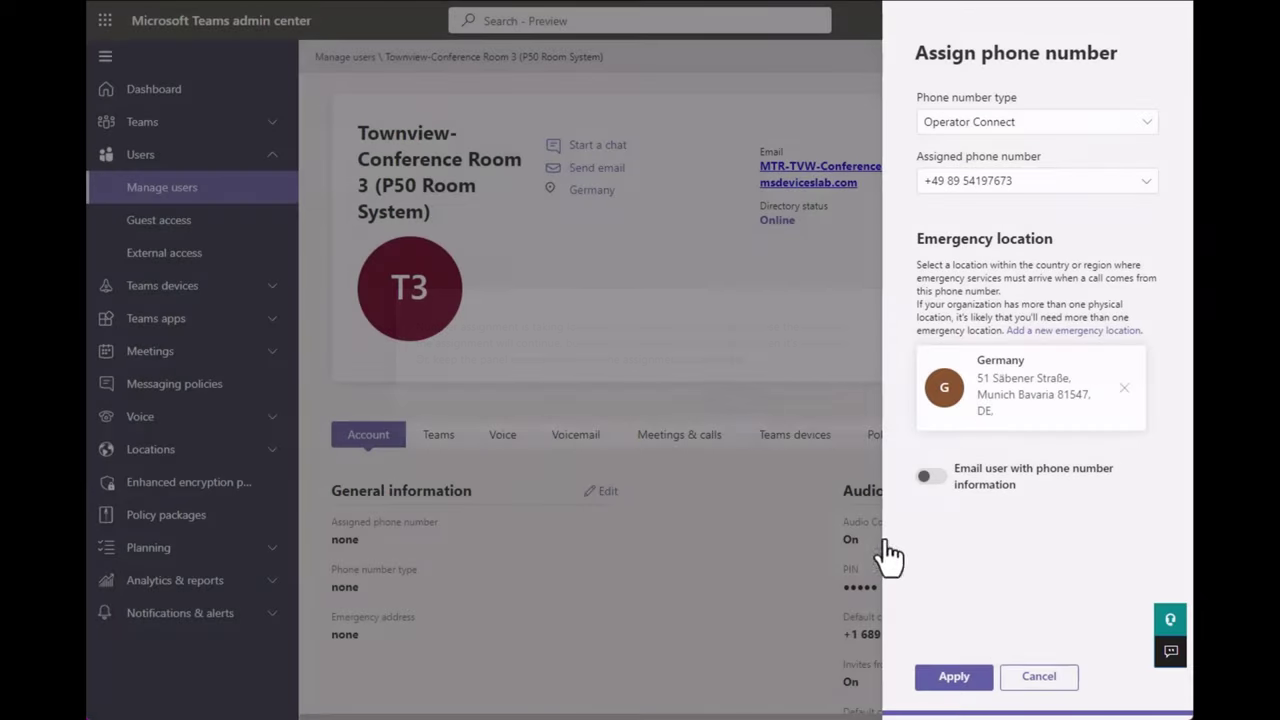
pyautogui.click(955, 677)
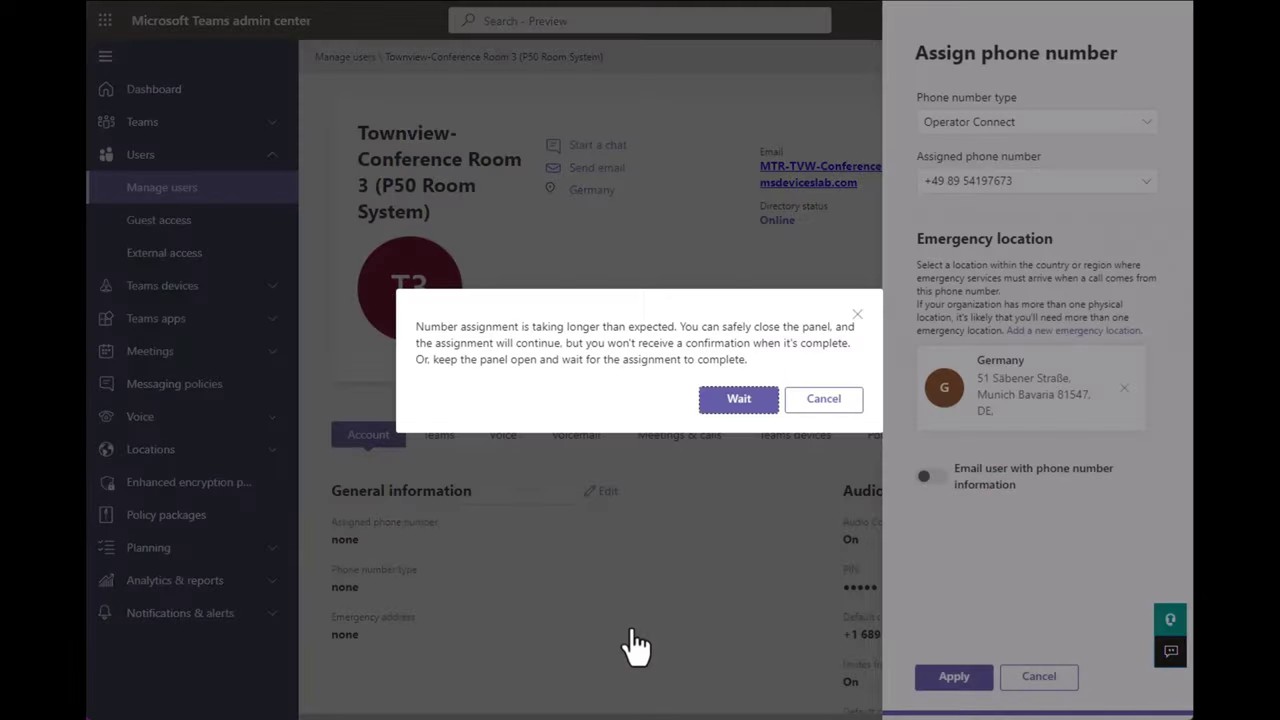
pyautogui.click(746, 412)
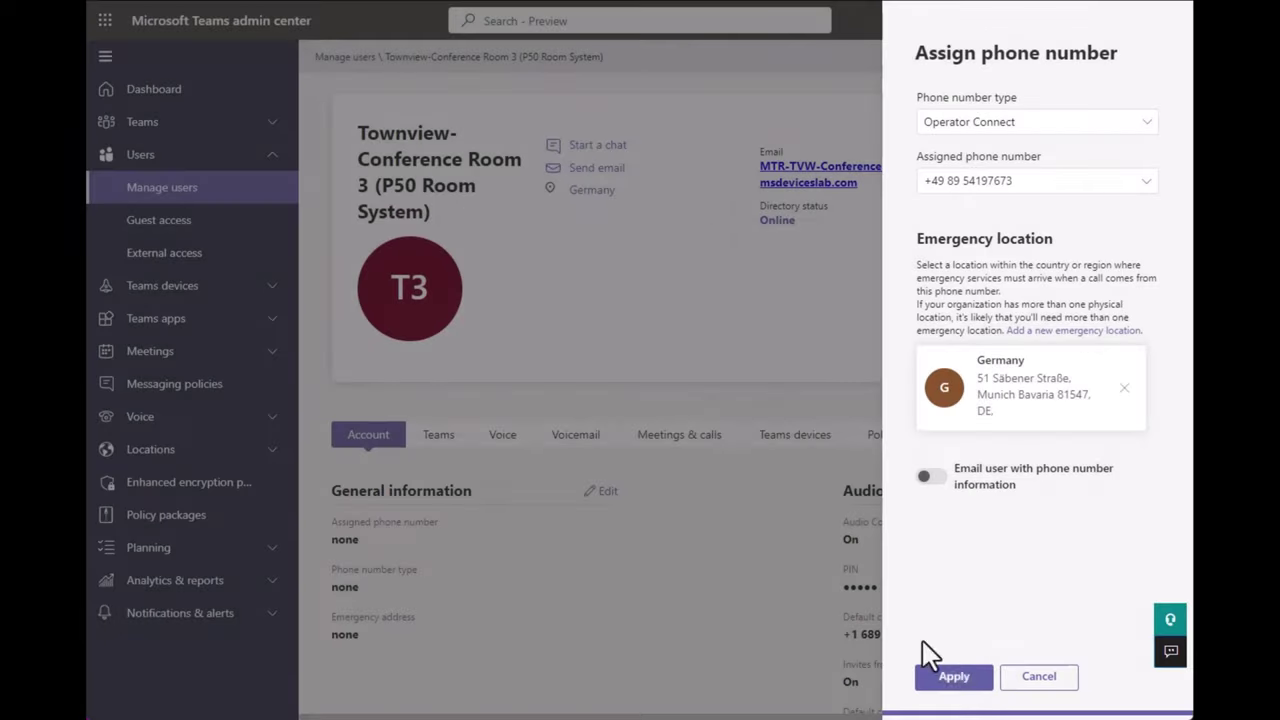
pyautogui.click(966, 686)
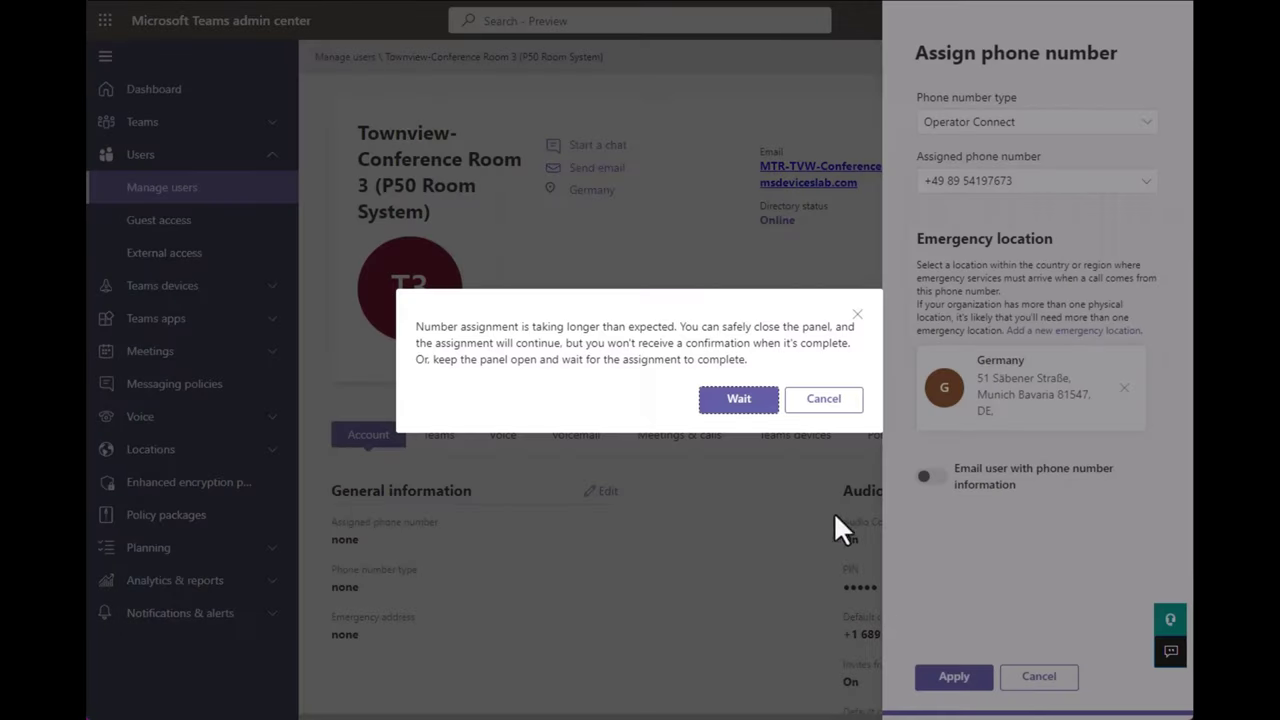
pyautogui.click(746, 410)
pyautogui.click(1037, 677)
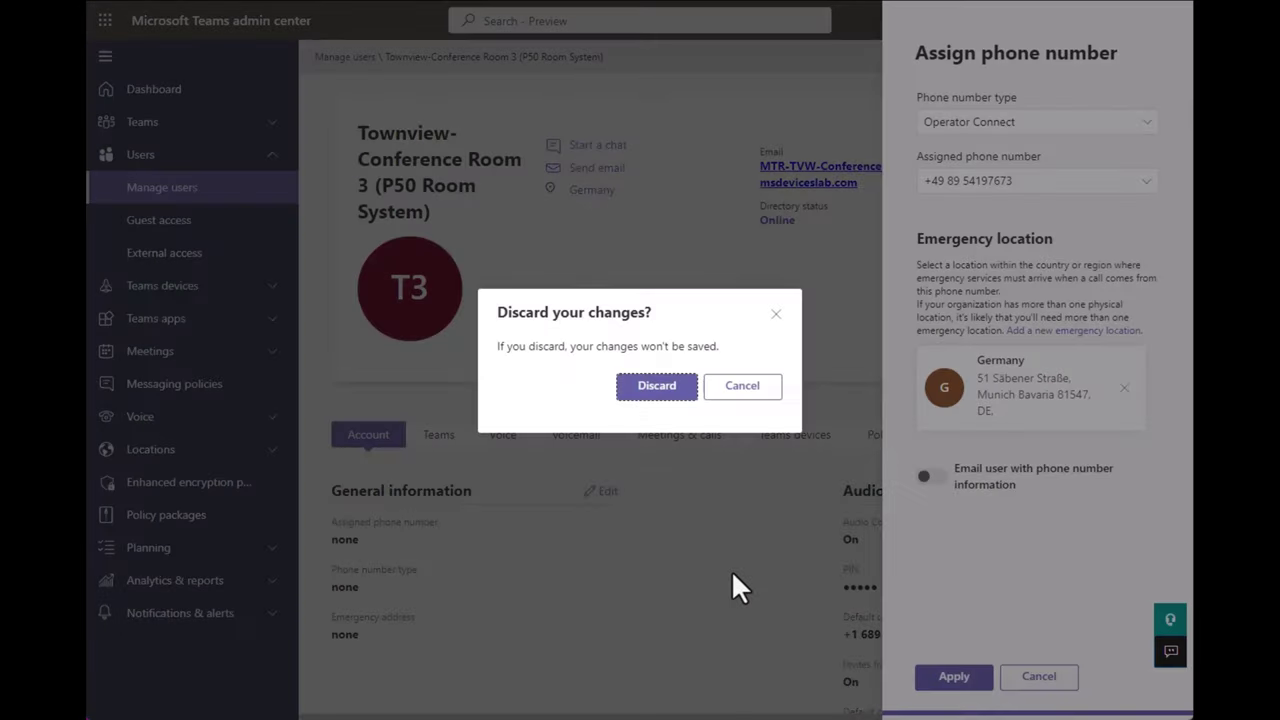
pyautogui.click(676, 396)
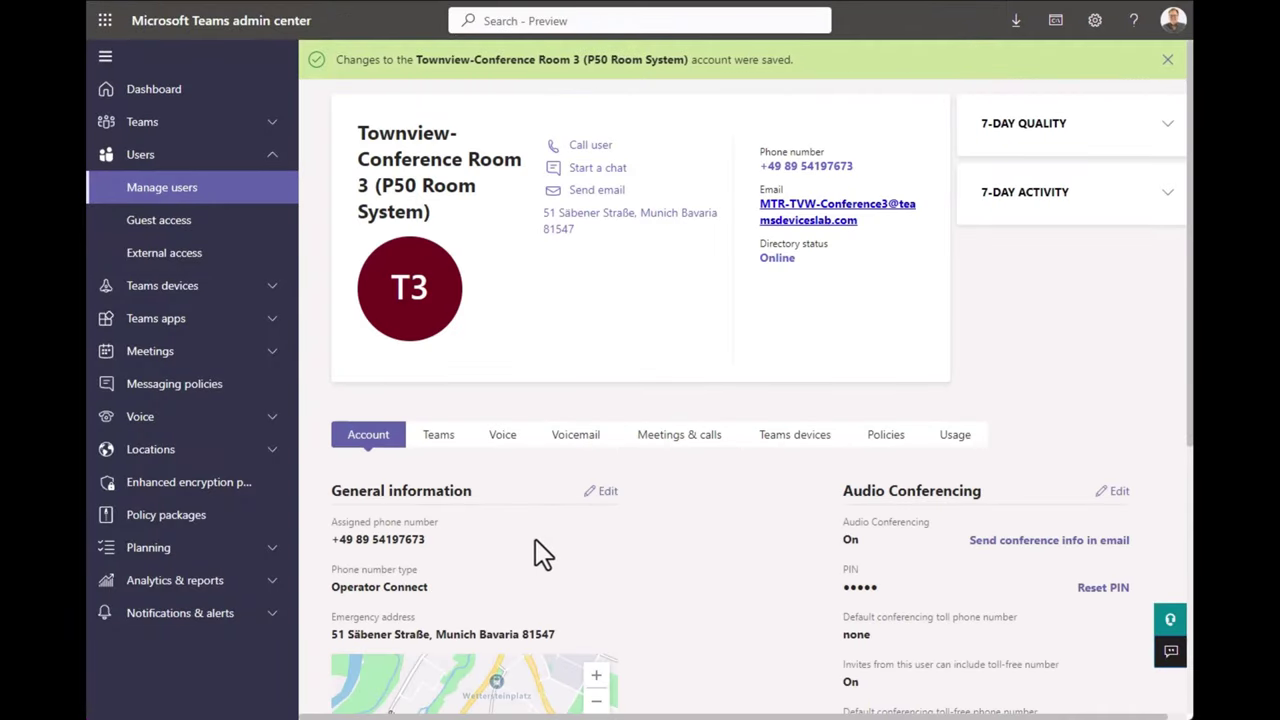
pyautogui.moveTo(535, 541); pyautogui.dragTo(330, 545)
pyautogui.click(700, 537)
pyautogui.scroll(-2, 700, 537)
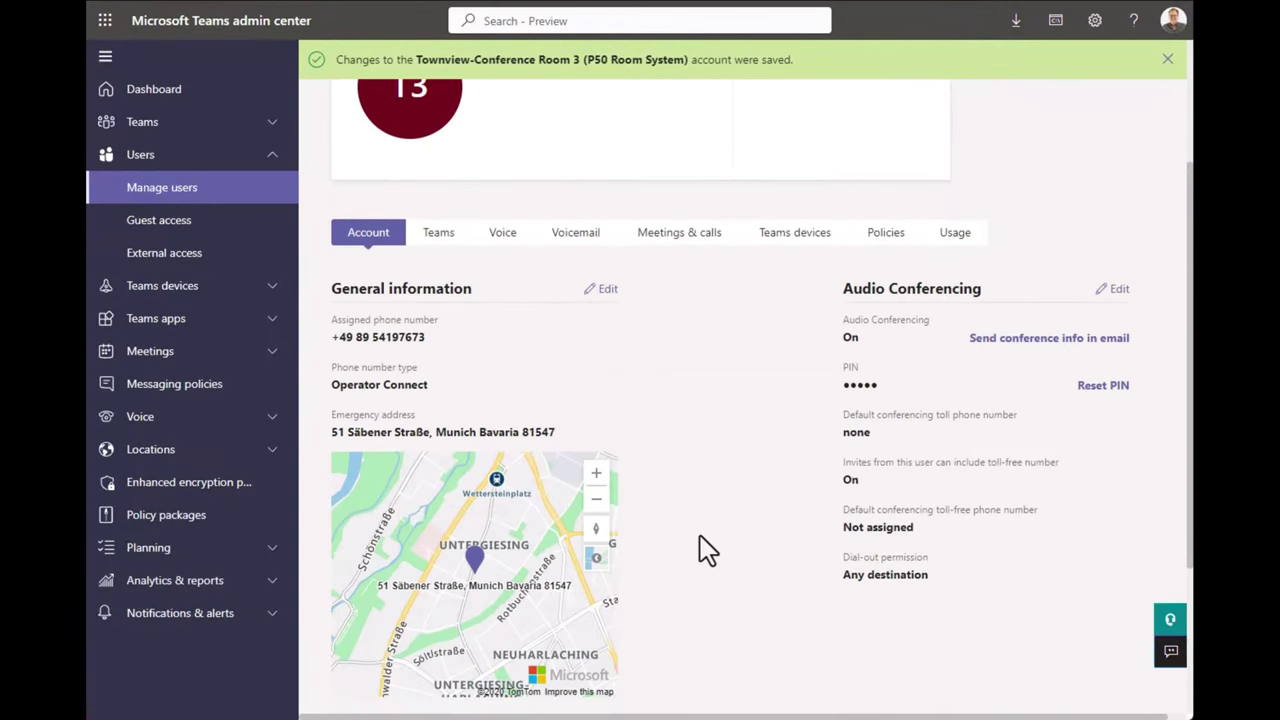
pyautogui.scroll(2, 700, 540)
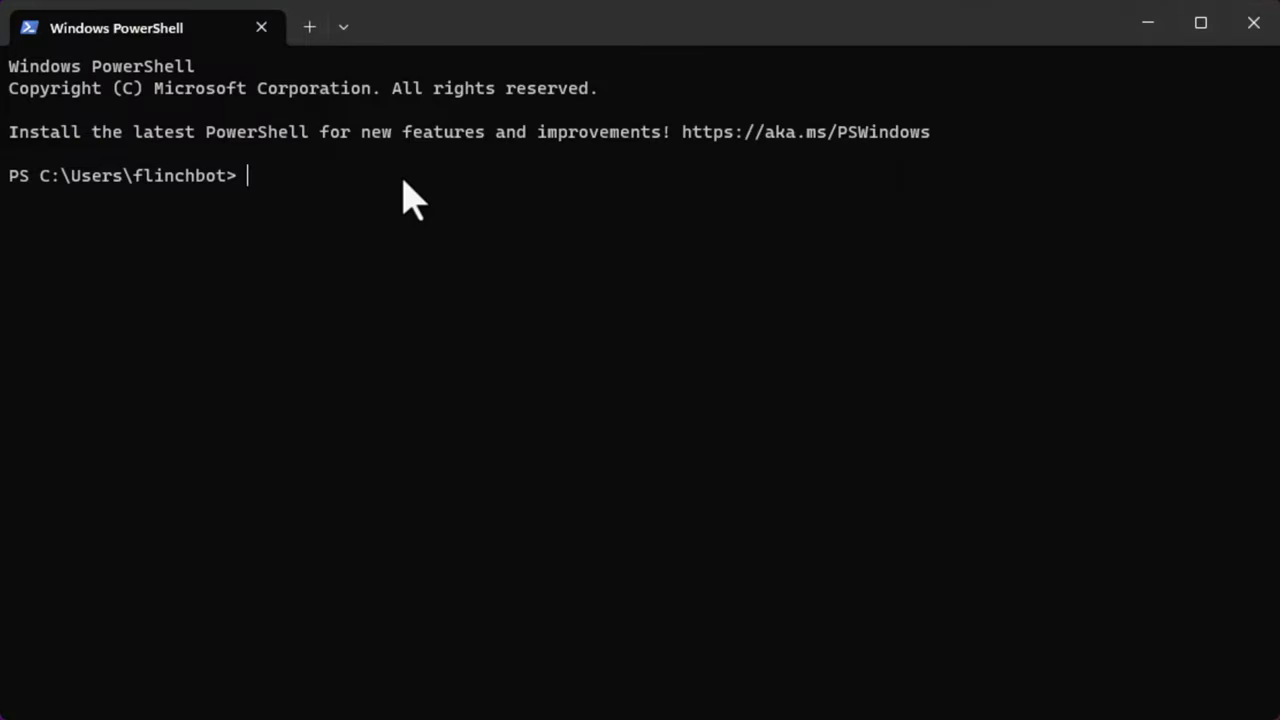
# Run Connect-MicrosoftTeams and sign in with the lab tenant's admin account.
pyautogui.write('Connect-MIcro')
pyautogui.press('Tab')
pyautogui.press('Return')
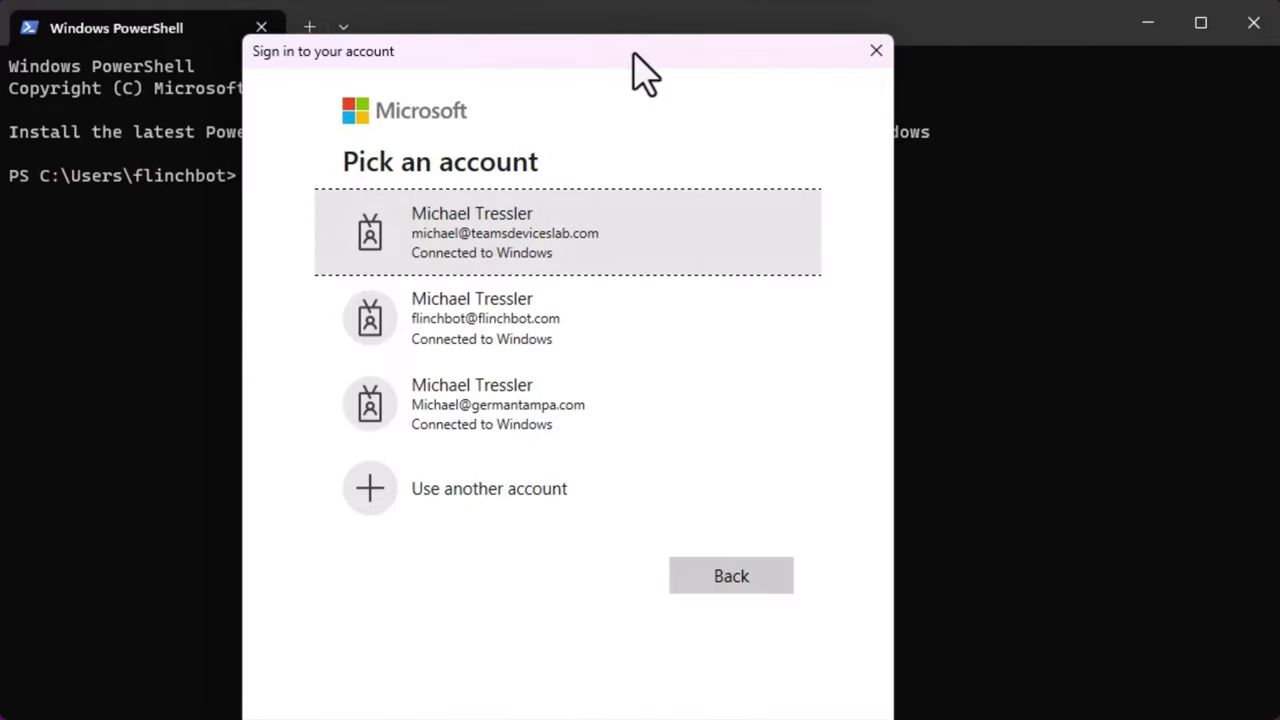
pyautogui.click(612, 245)
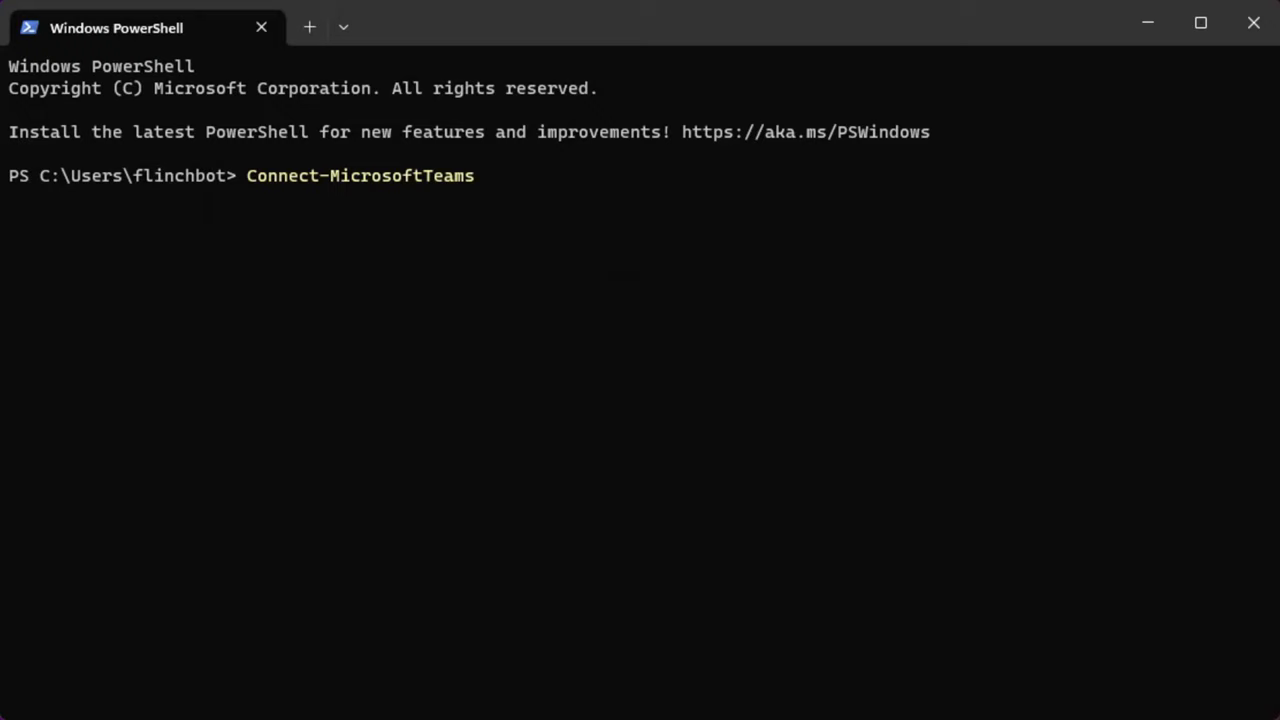
# Run Get-CsPhoneNumberAssignment listing TelephoneNumber, ActivationState, NumberType and PstnAssignmentStatus.
pyautogui.write('\\')
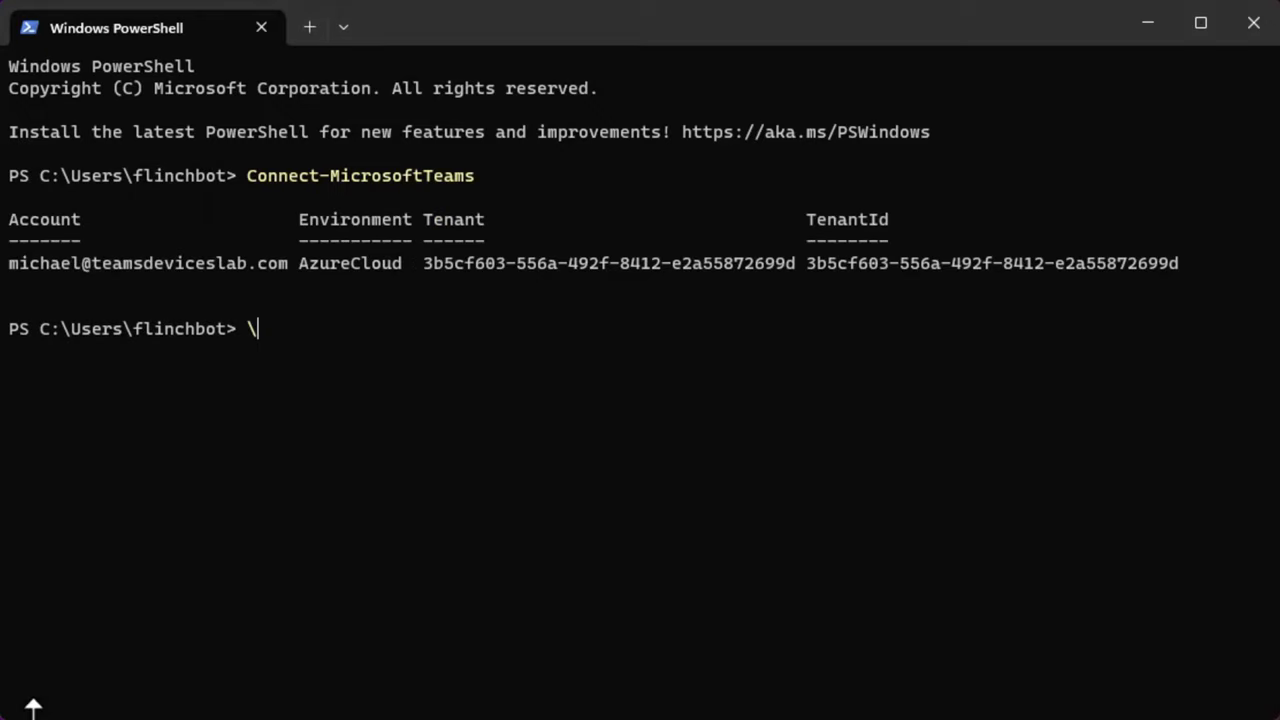
pyautogui.press('BackSpace')
pyautogui.write('Get-CsPhoneNumberAssignment | ft TelephoneNumber,ActivationState,NumberType,PstnAssignmentStatus')
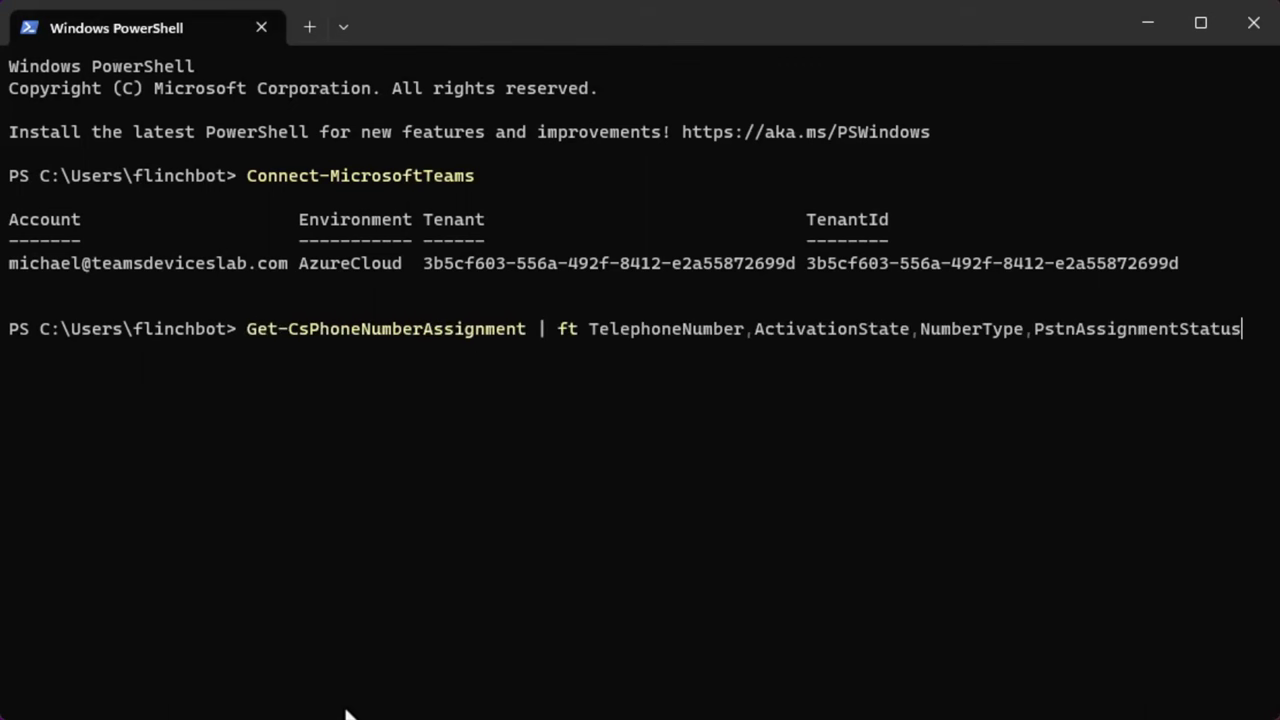
pyautogui.press('Return')
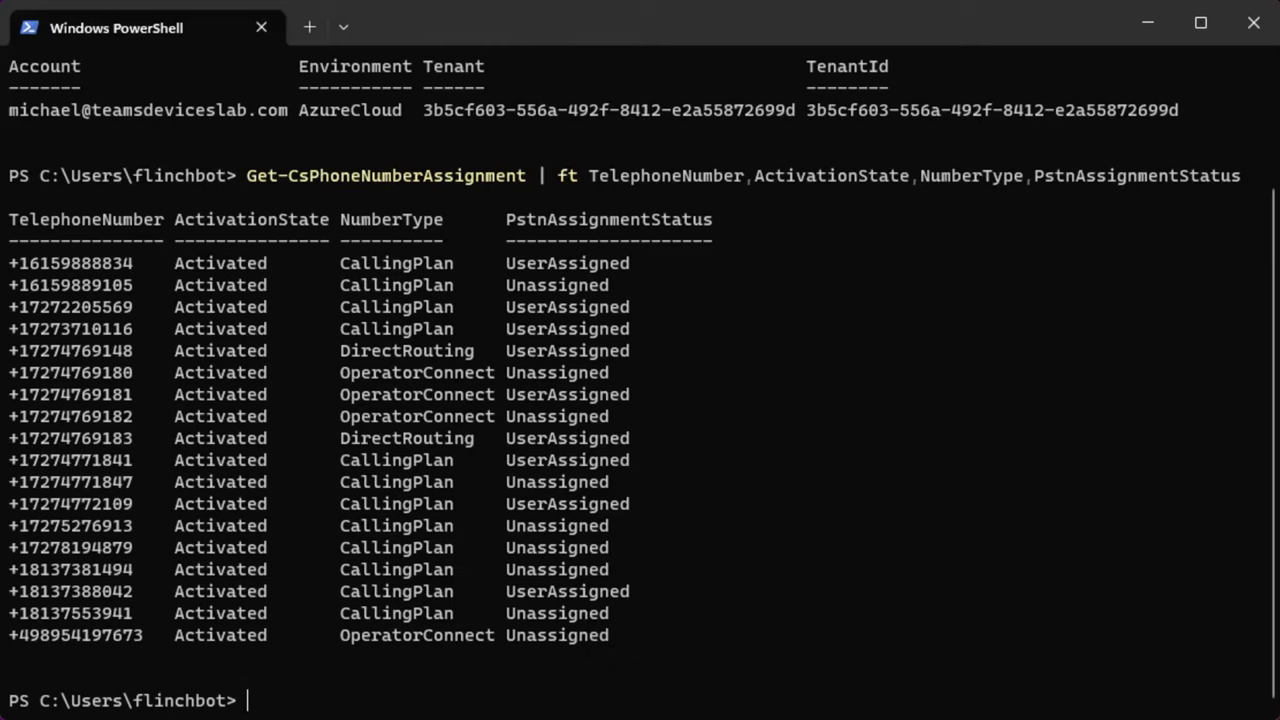
# Run Get-CsOnlineLisLocation, then store the Saint Petersburg location in $loc1.
pyautogui.write('Get-CsOnlineLisLocation')
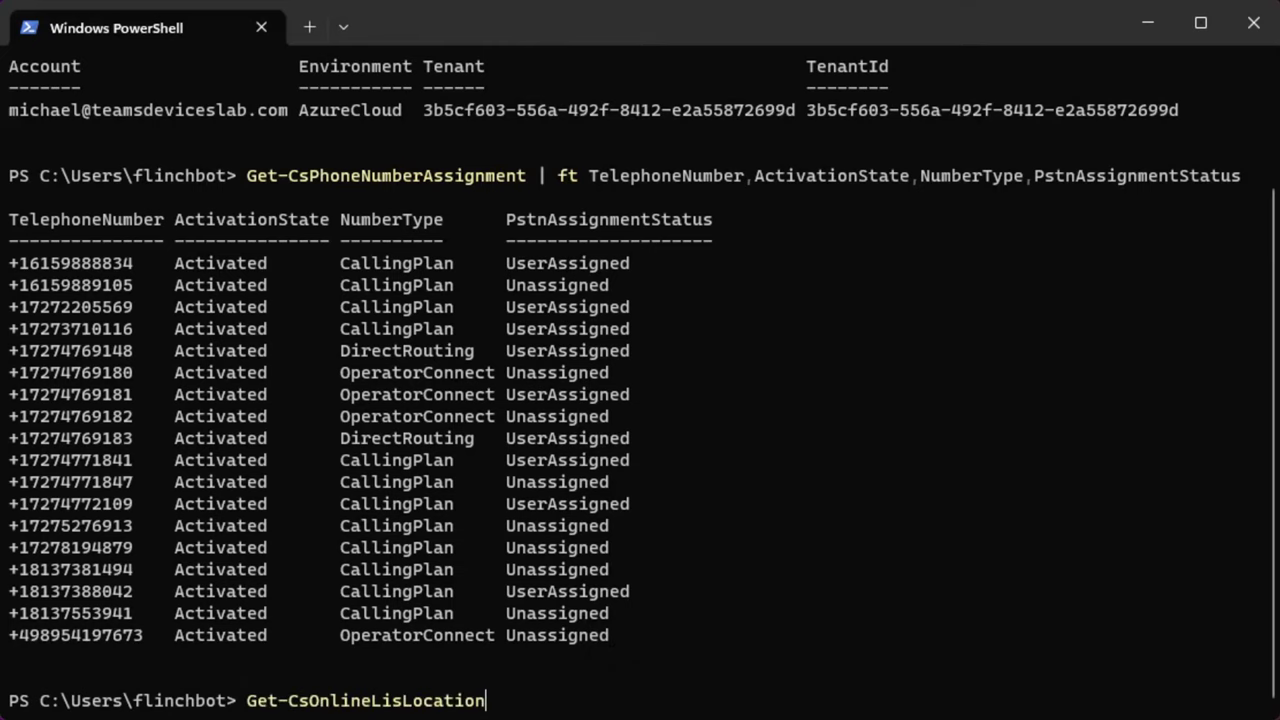
pyautogui.press('Return')
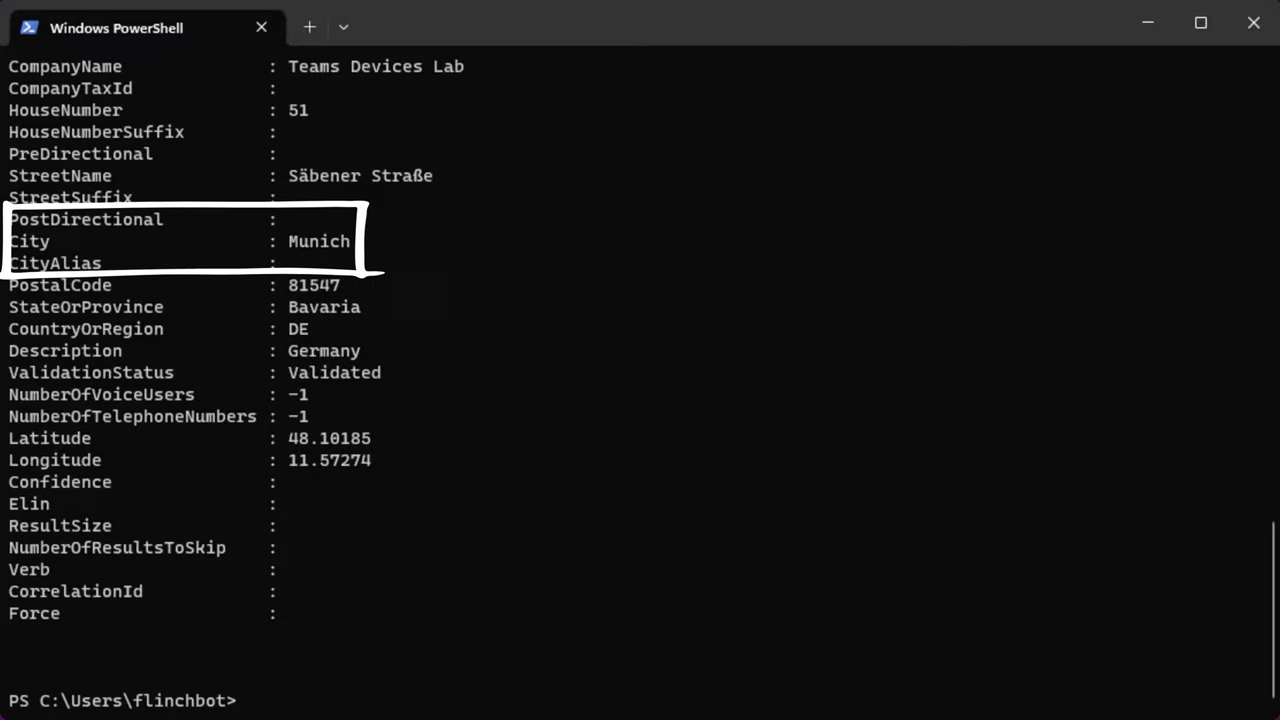
pyautogui.rightClick(370, 700)
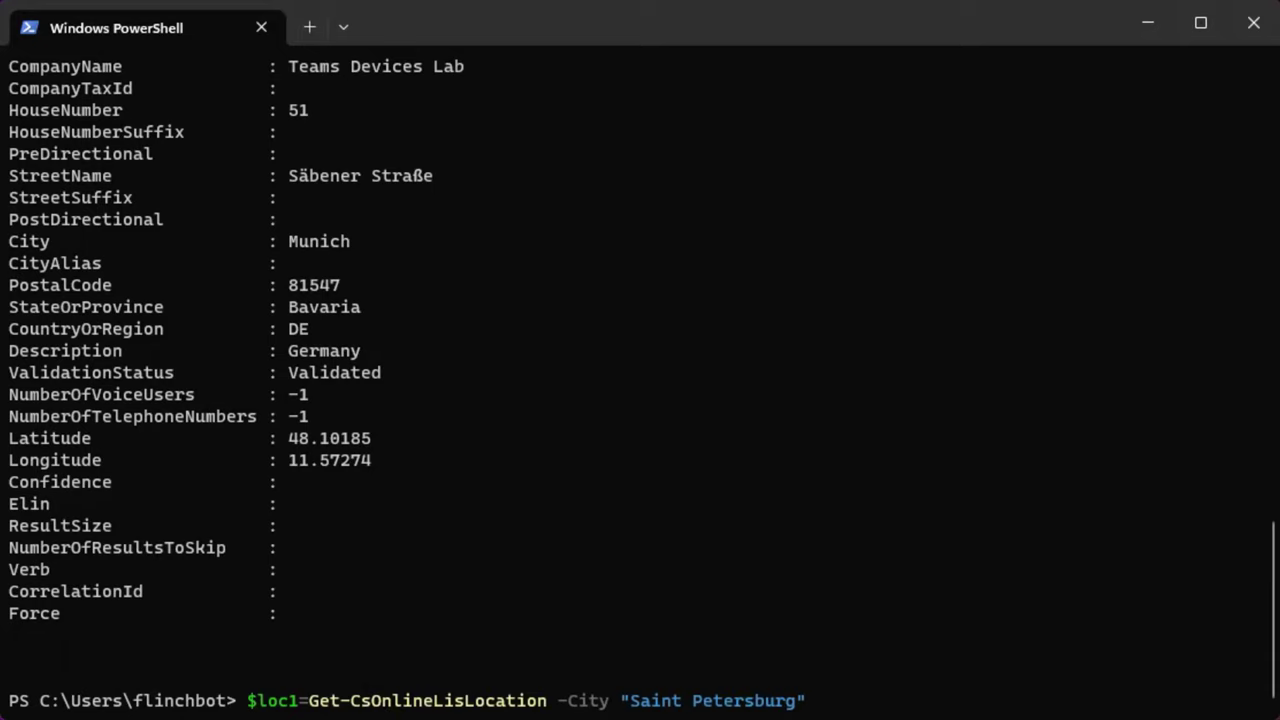
pyautogui.press('Return')
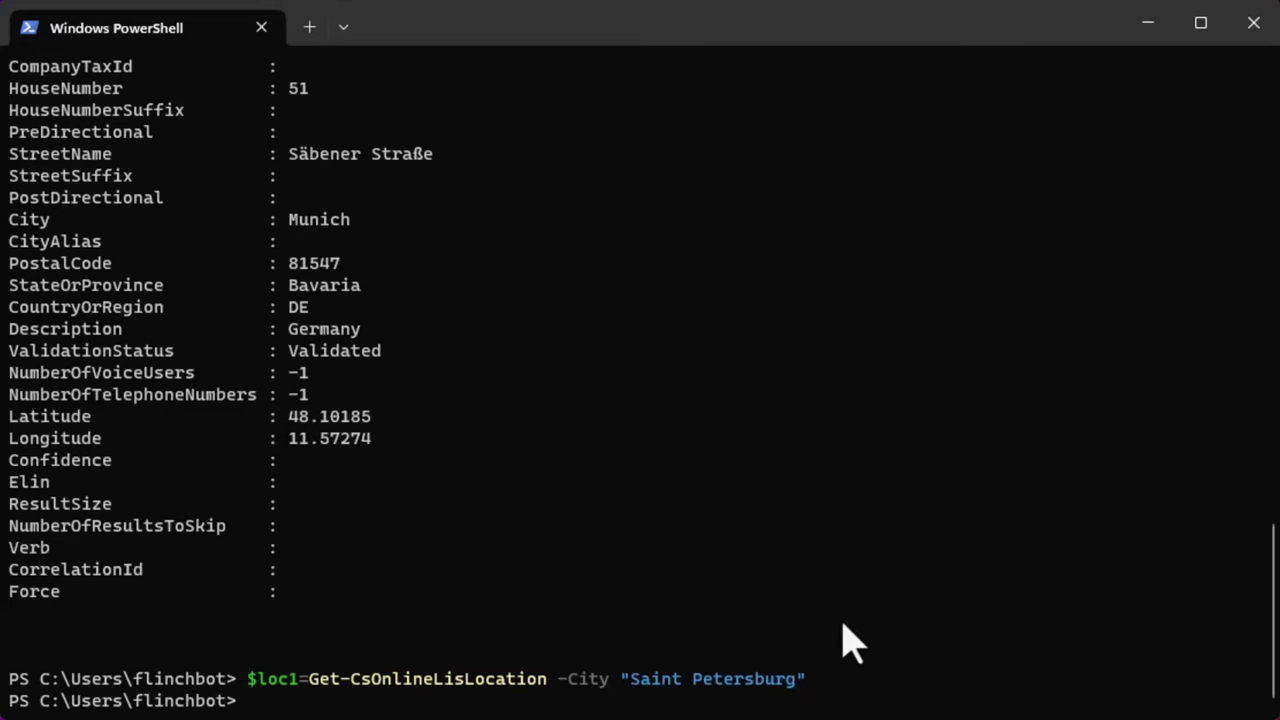
pyautogui.hotkey('ctrl', 'v')
pyautogui.press('Return')
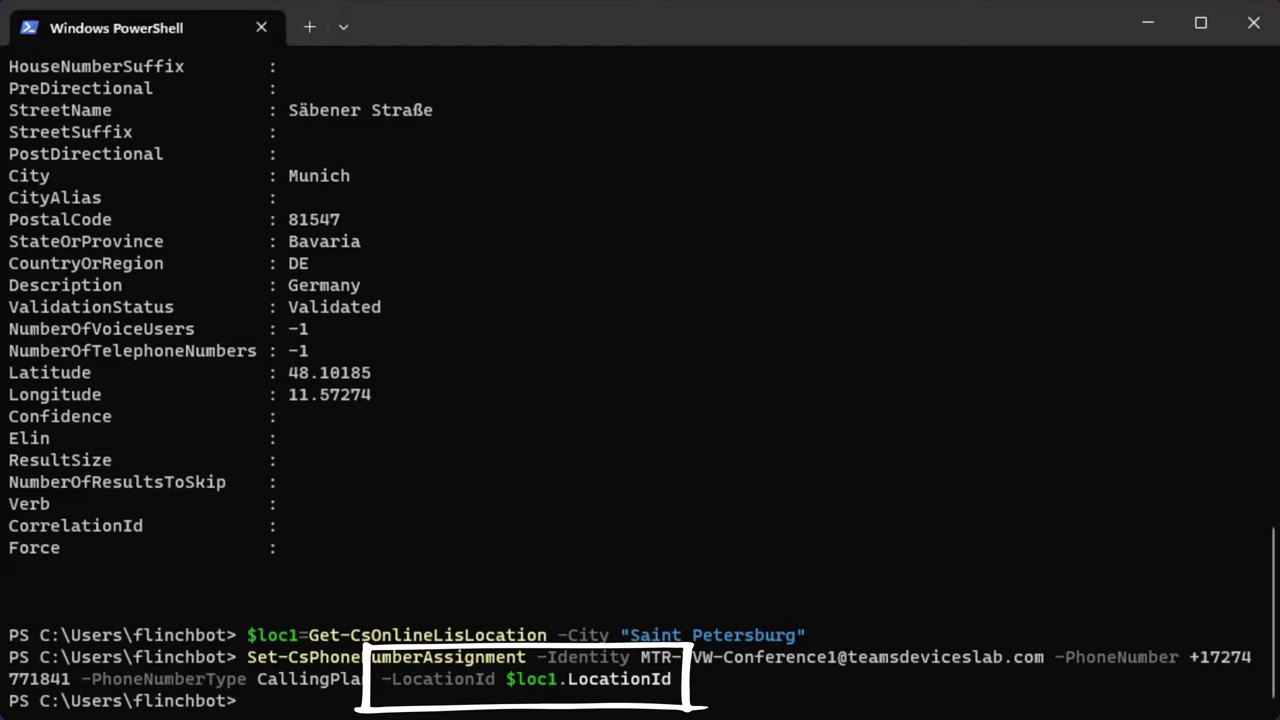
pyautogui.rightClick(457, 702)
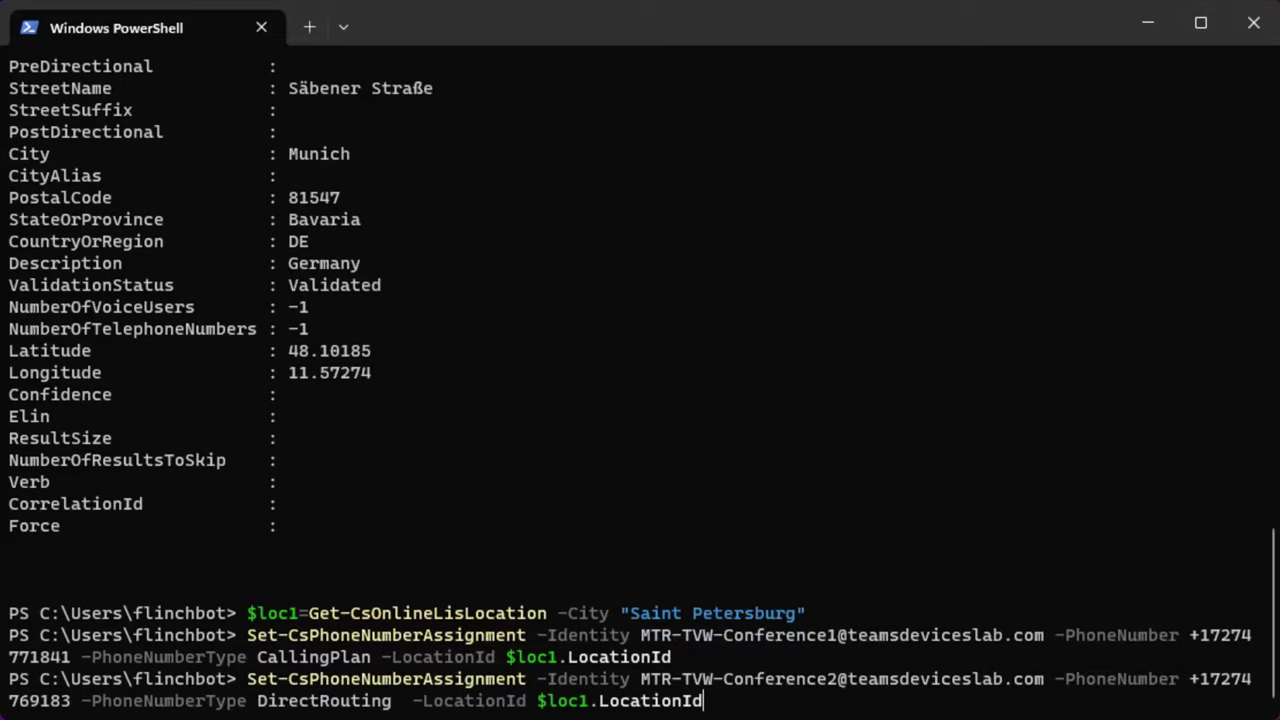
pyautogui.press('Return')
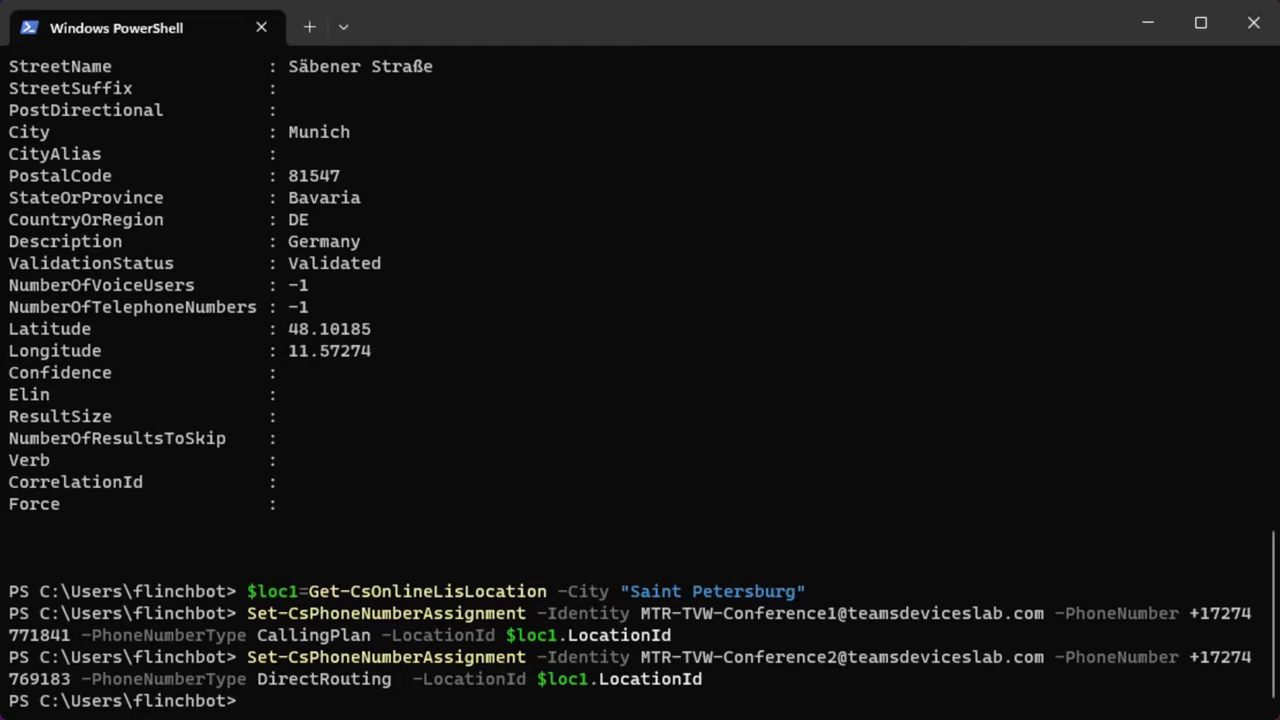
# Store the Munich location in $loc2 and run Room 3's Operator Connect assignment, which fails on US/DE mismatch.
pyautogui.write('$loc2=Get-CsOnlineLisLocation -City Munich')
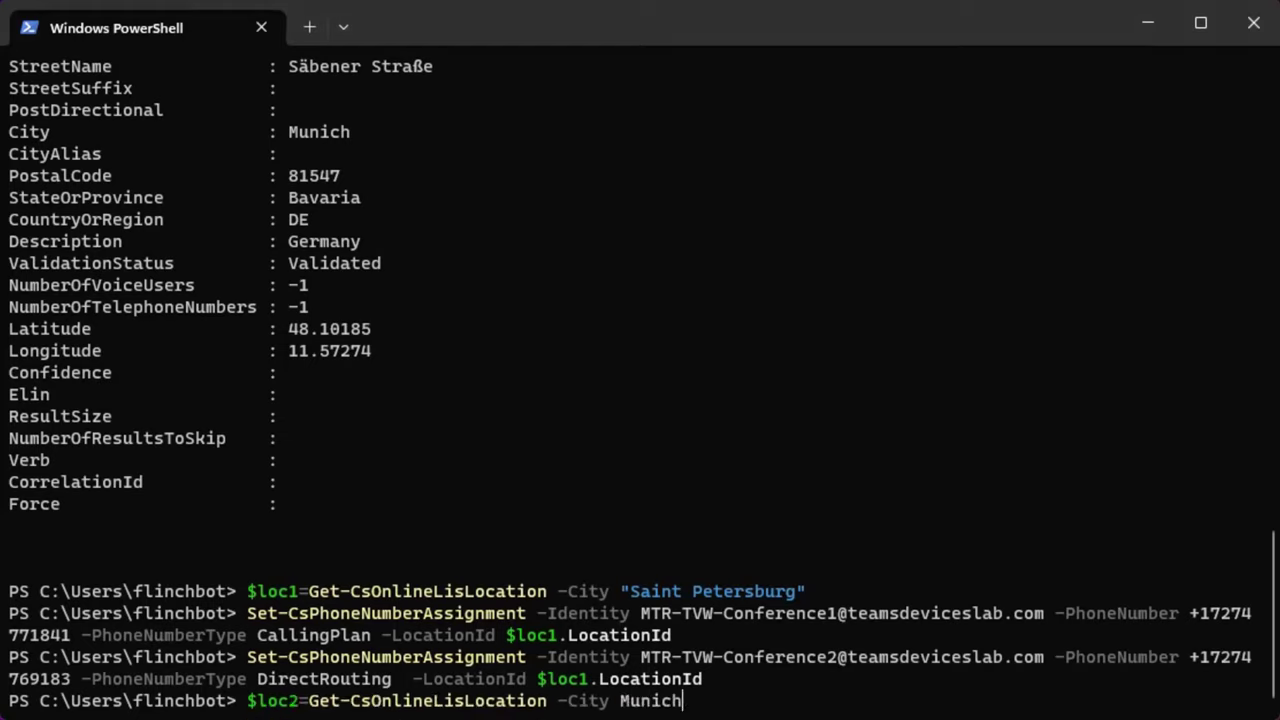
pyautogui.press('Return')
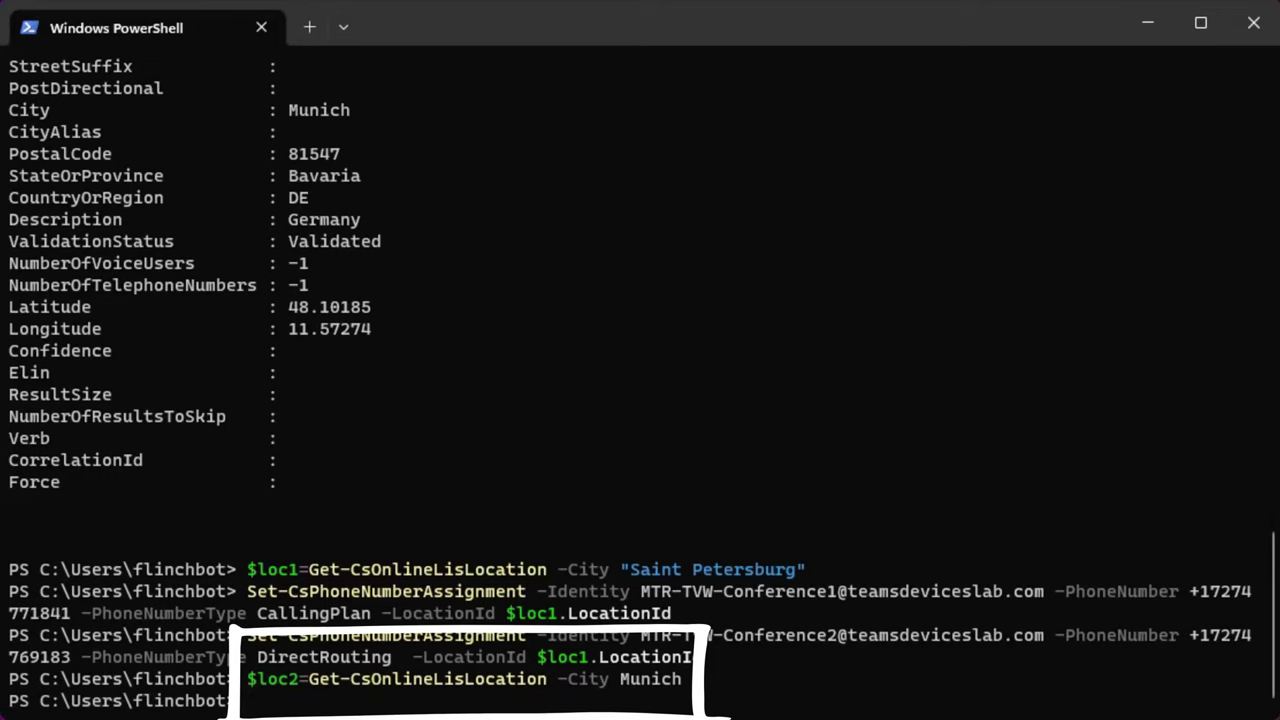
pyautogui.hotkey('ctrl', 'v')
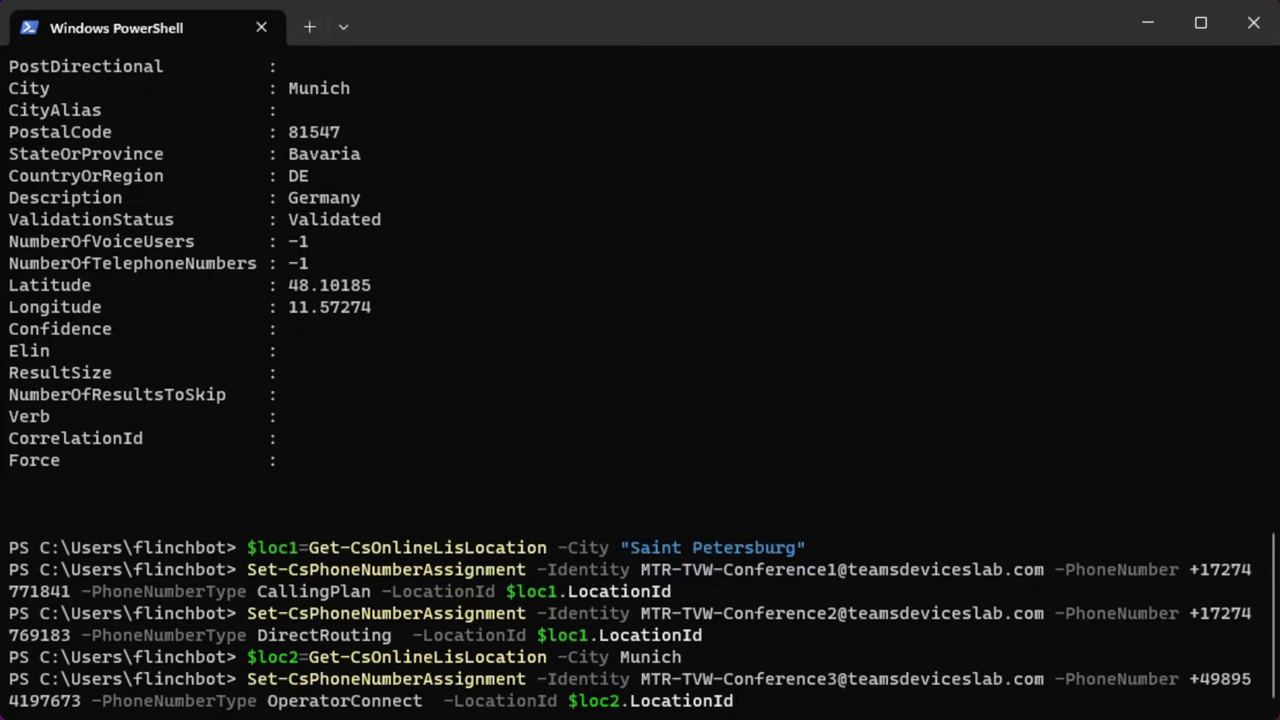
pyautogui.press('Return')
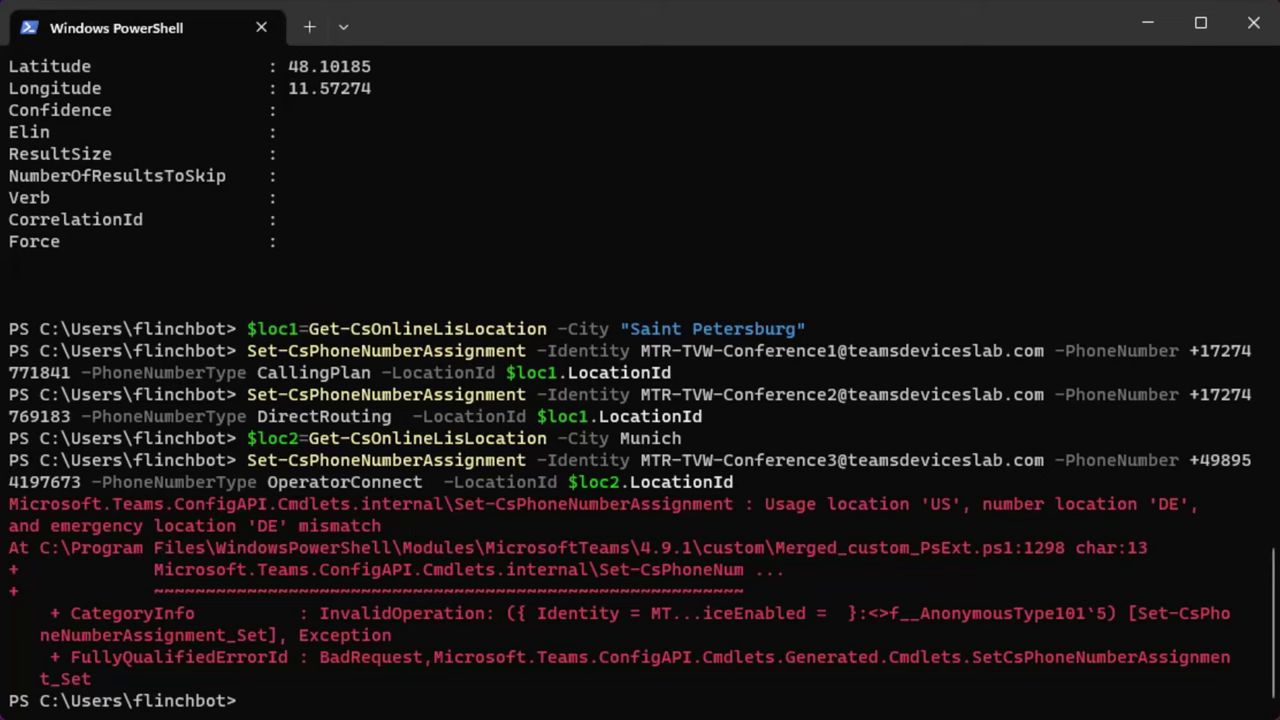
pyautogui.rightClick(414, 708)
# Run Connect-AzureAD and sign in with the admin account's e-mail and password.
pyautogui.press('Return')
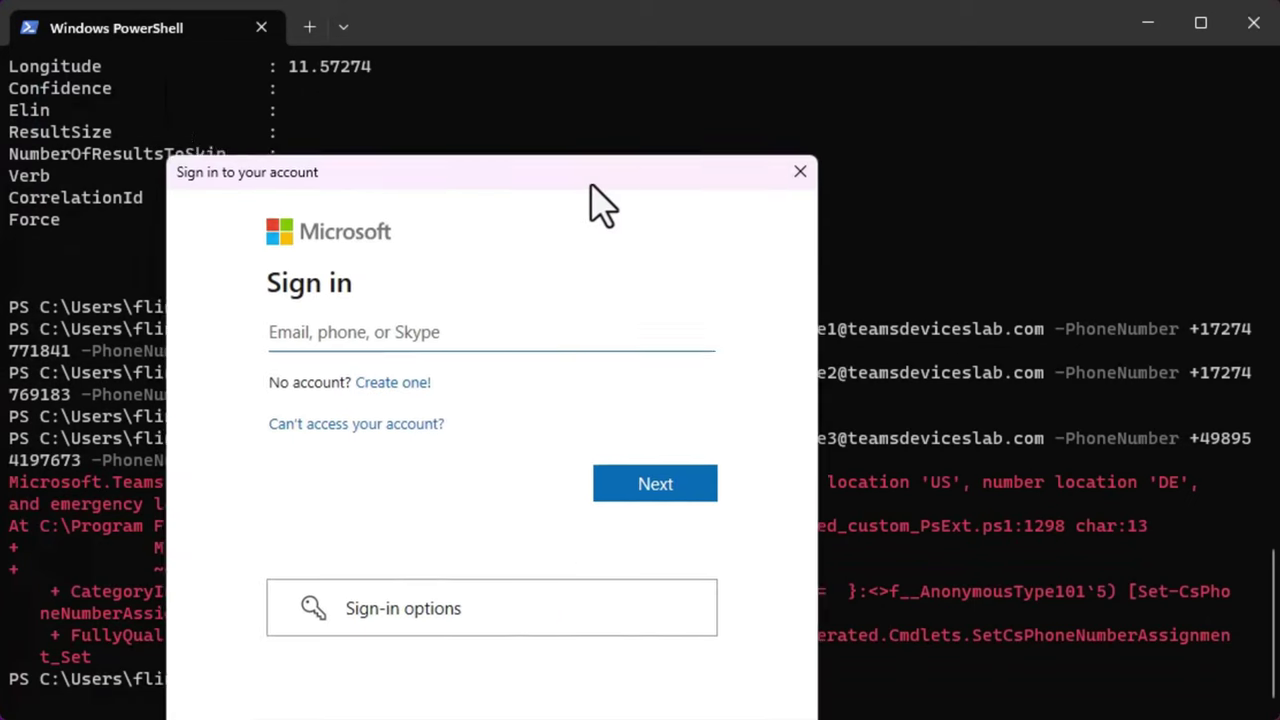
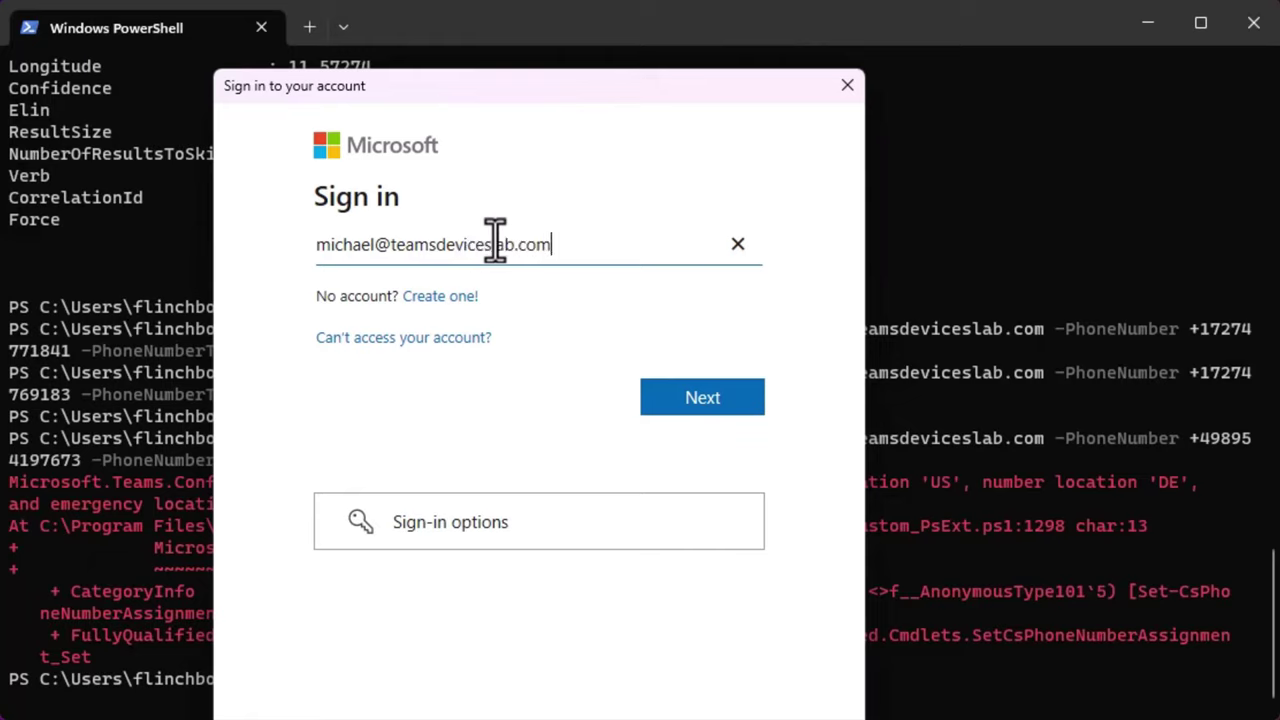
pyautogui.press('Return')
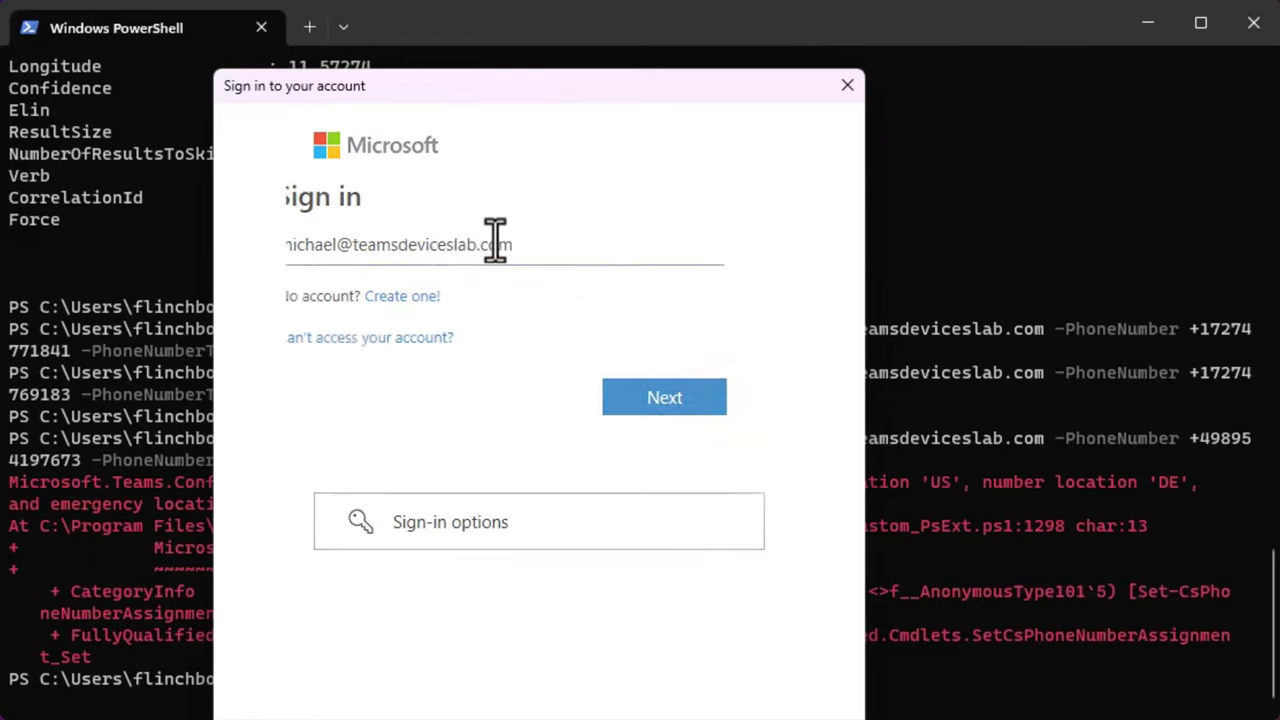
pyautogui.write('••••••••••')
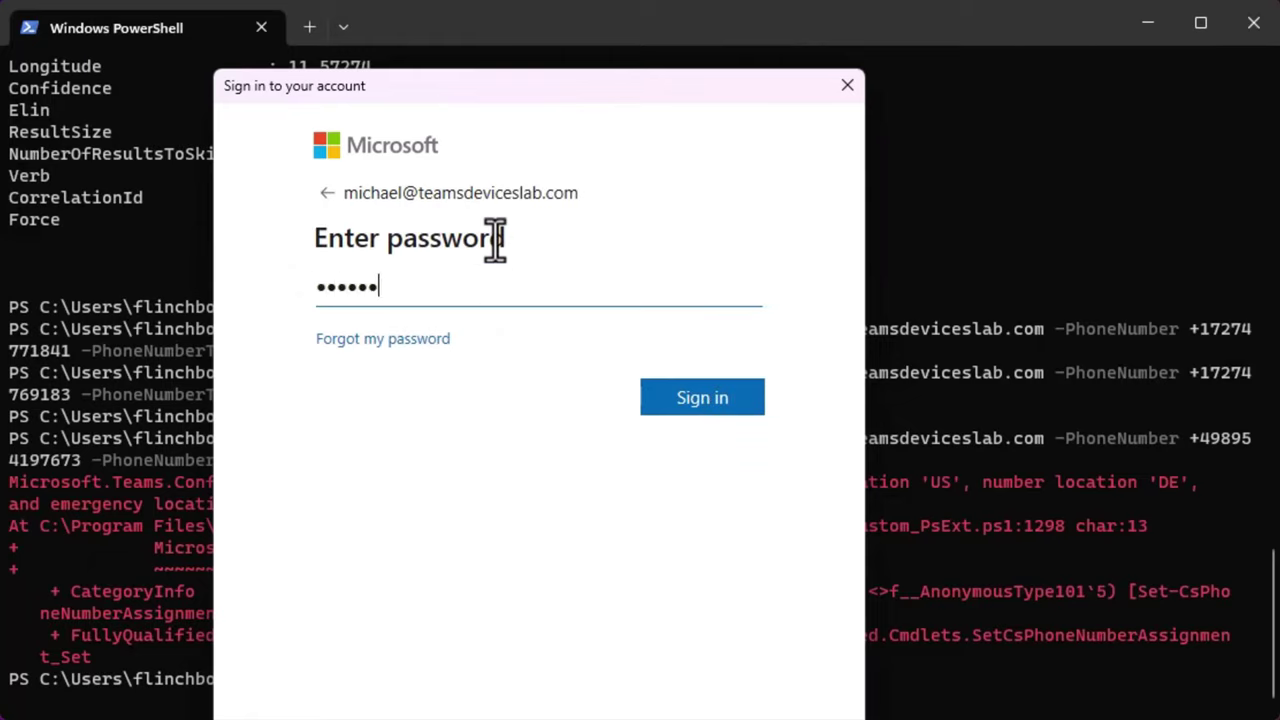
pyautogui.press('Tab')
pyautogui.press('Return')
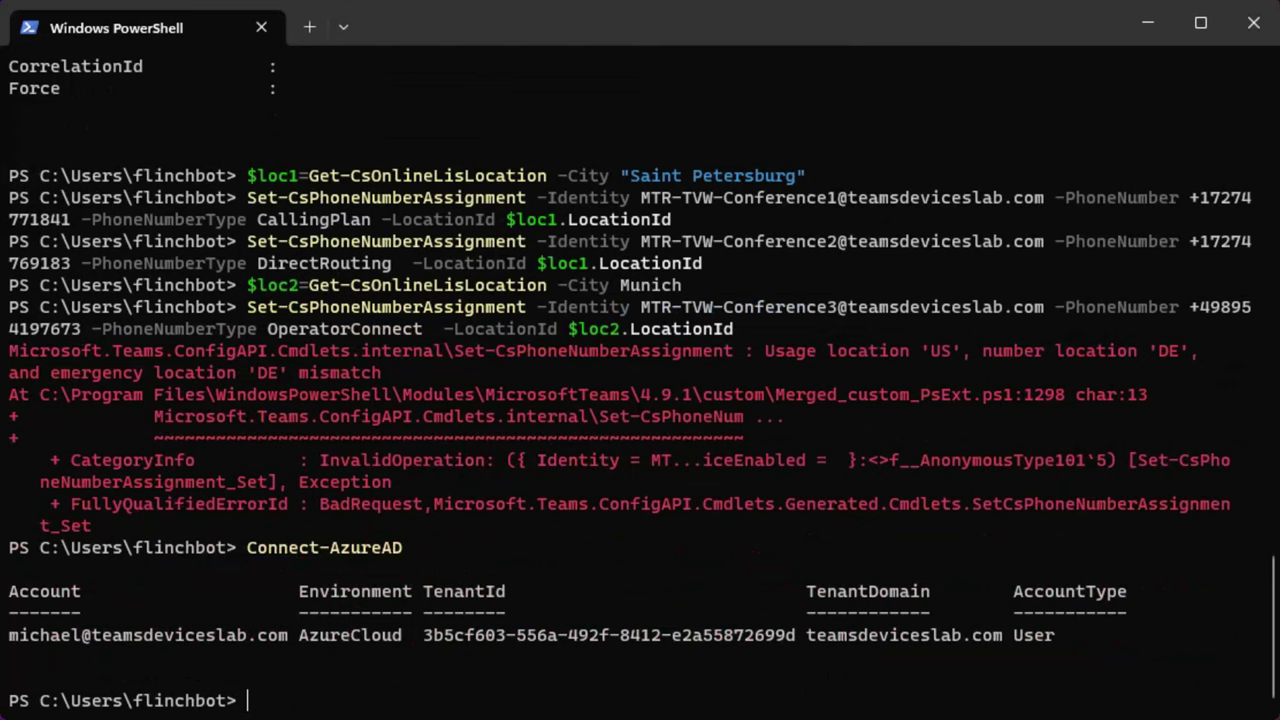
# List Conference3's properties with Get-AzureADUser | fl *, then set its UsageLocation to DE with Set-AzureADUser.
pyautogui.hotkey('ctrl', 'v')
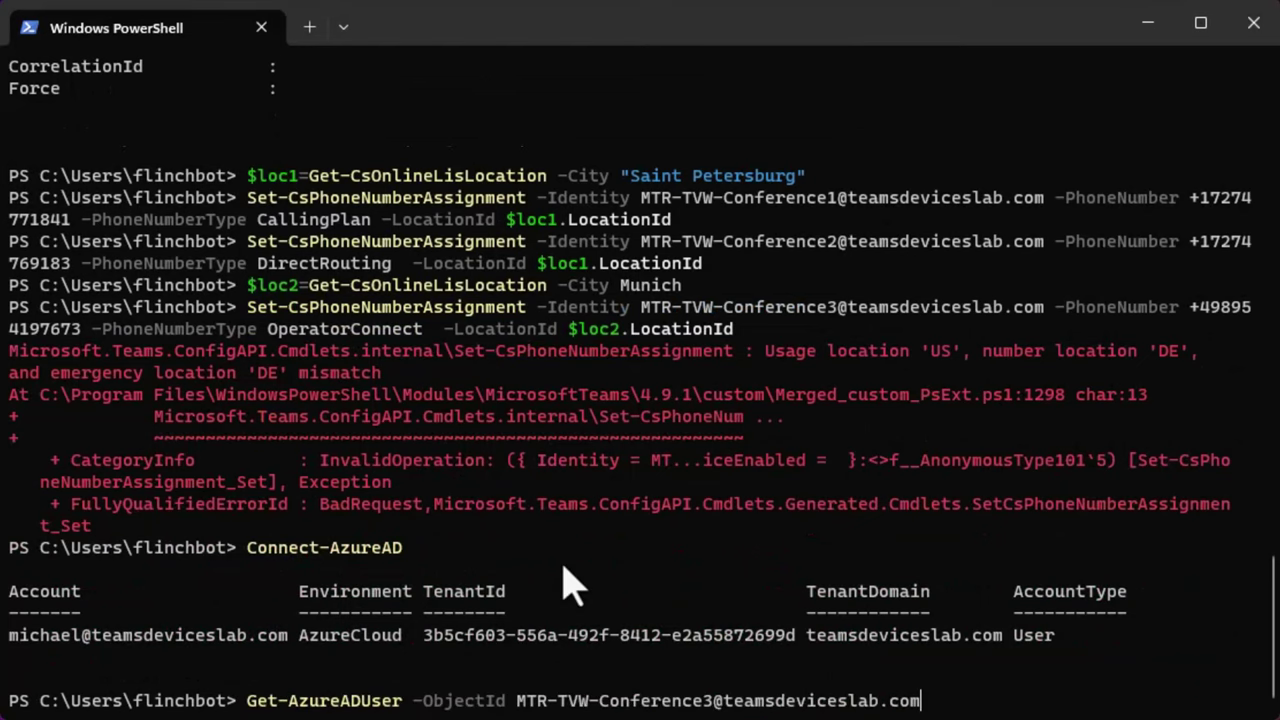
pyautogui.press('Return')
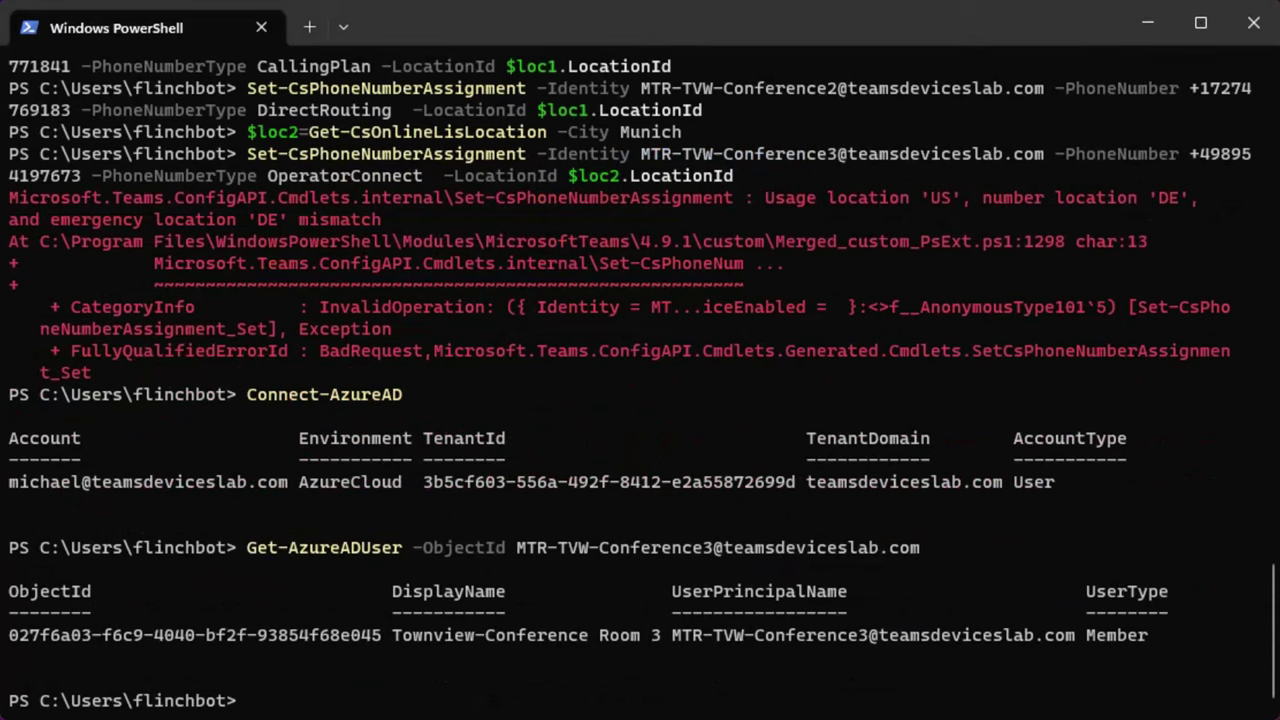
pyautogui.hotkey('ctrl', 'v')
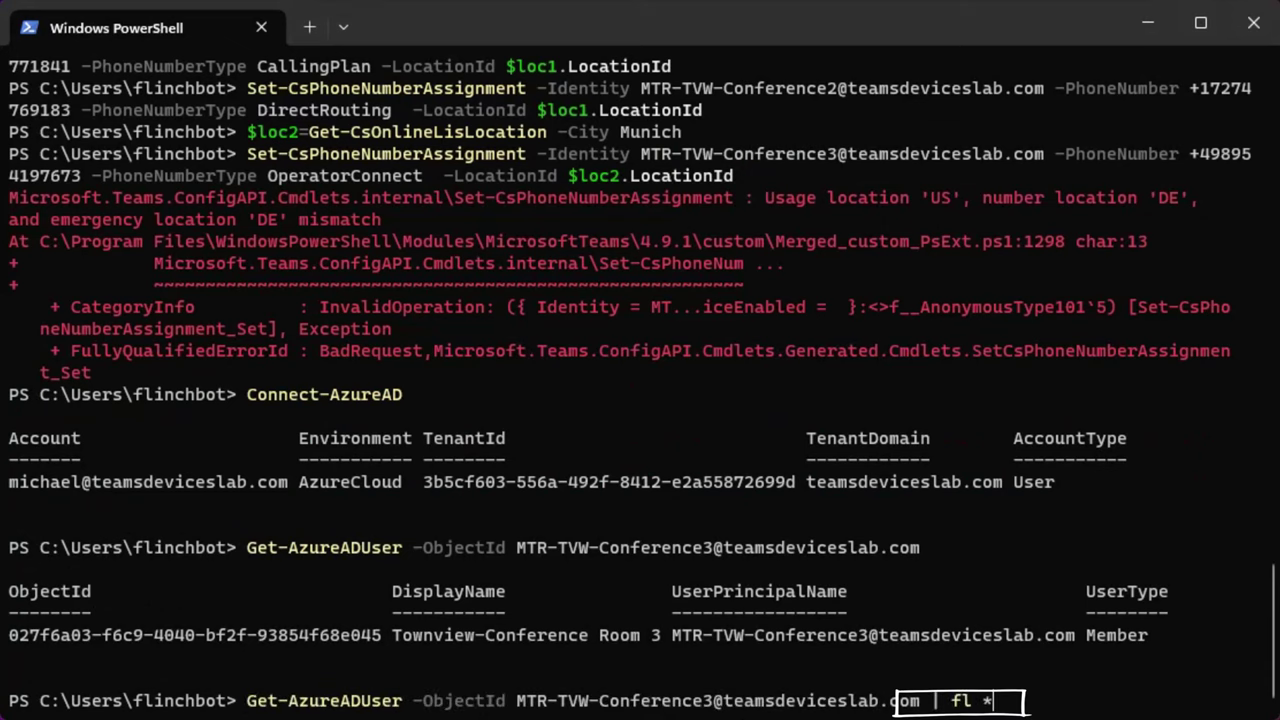
pyautogui.press('Return')
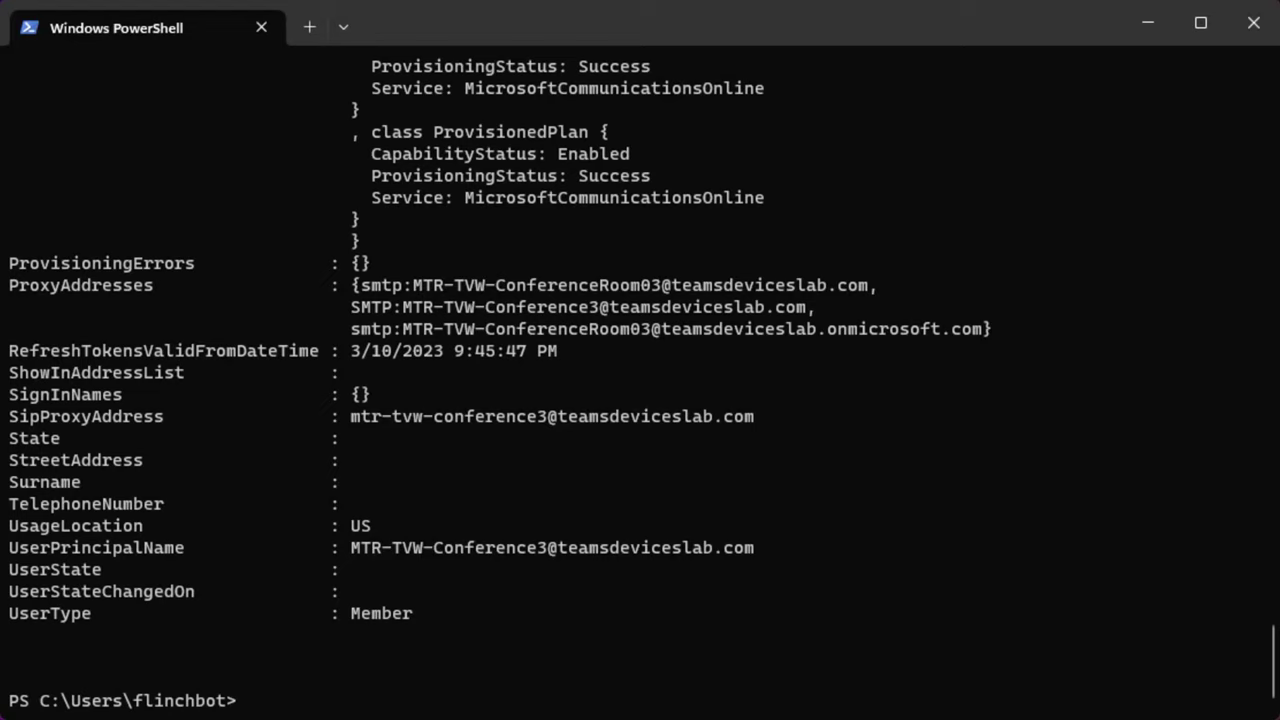
pyautogui.rightClick(500, 708)
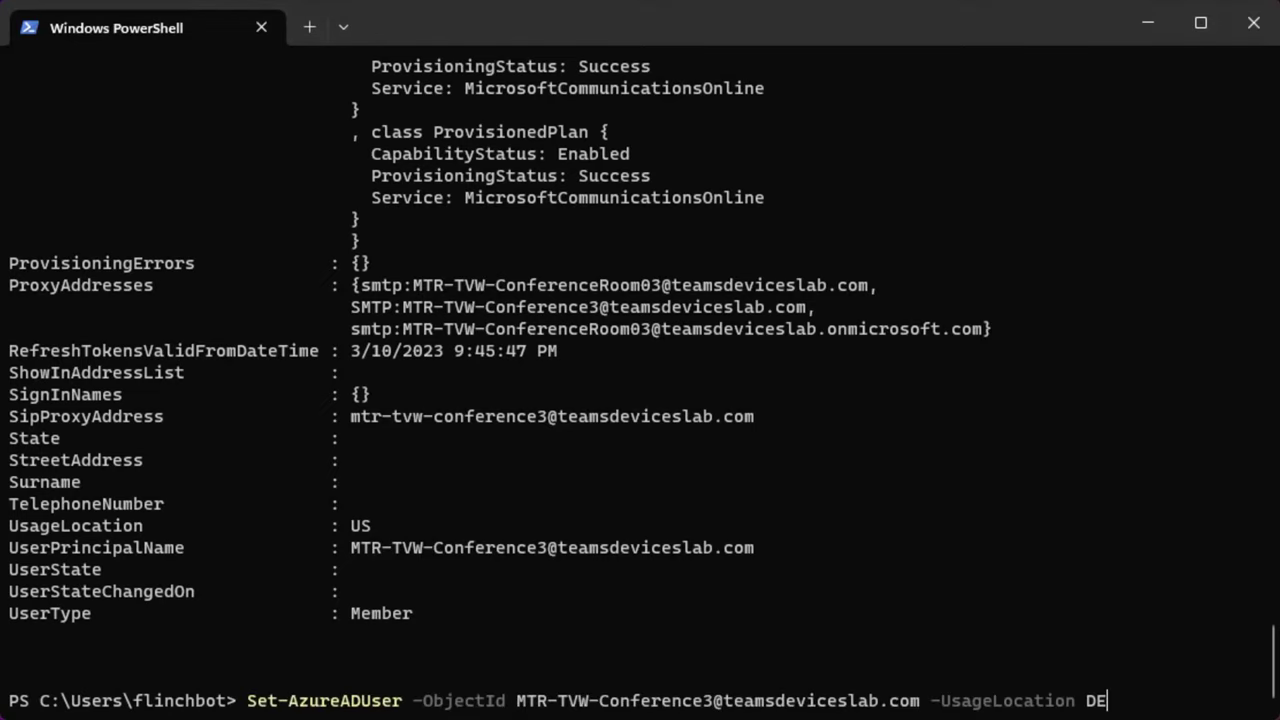
pyautogui.press('Return')
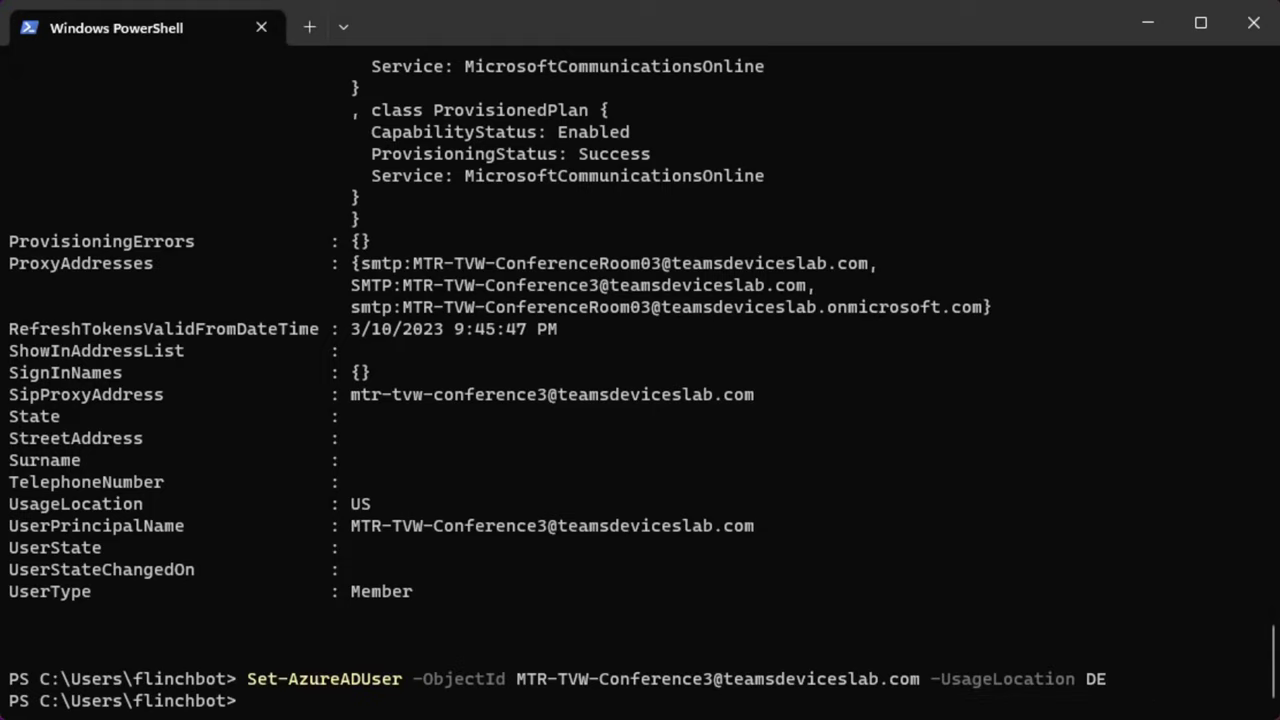
pyautogui.hotkey('ctrl', 'v')
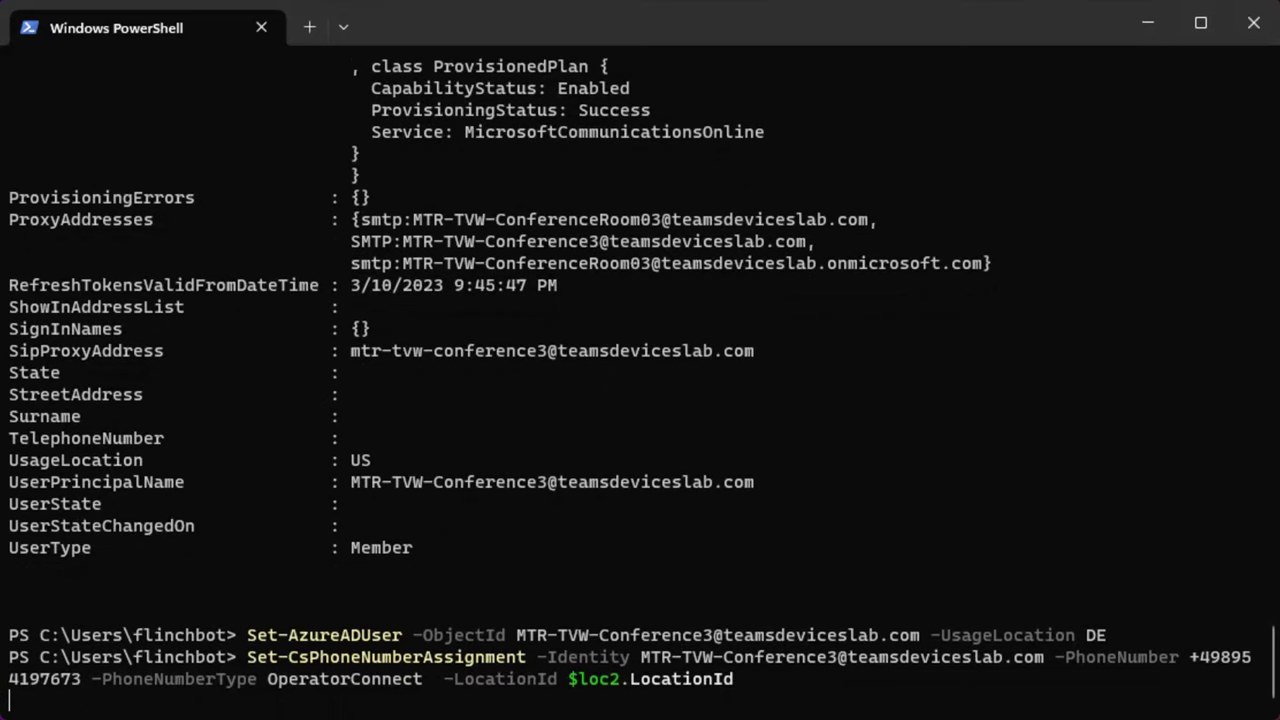
# Rerun Set-CsPhoneNumberAssignment for Conference3 with OperatorConnect and $loc2, now completing without errors.
pyautogui.press('Return')
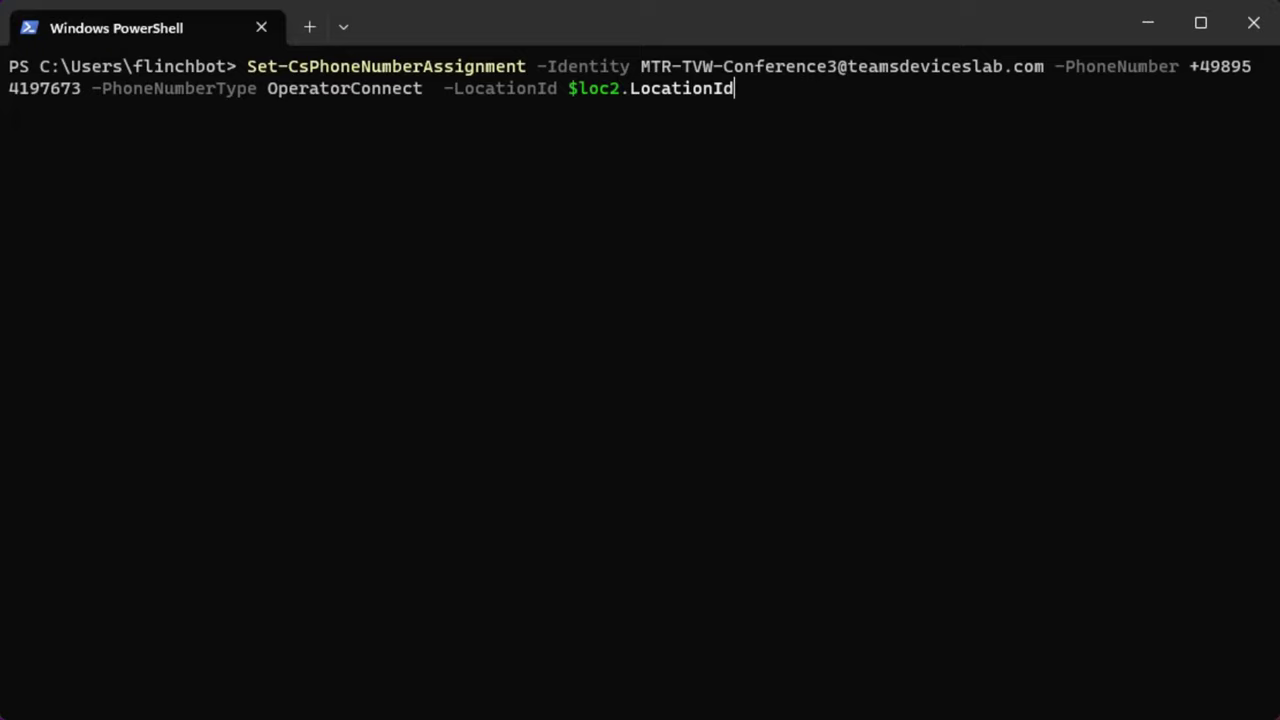
pyautogui.press('Return')
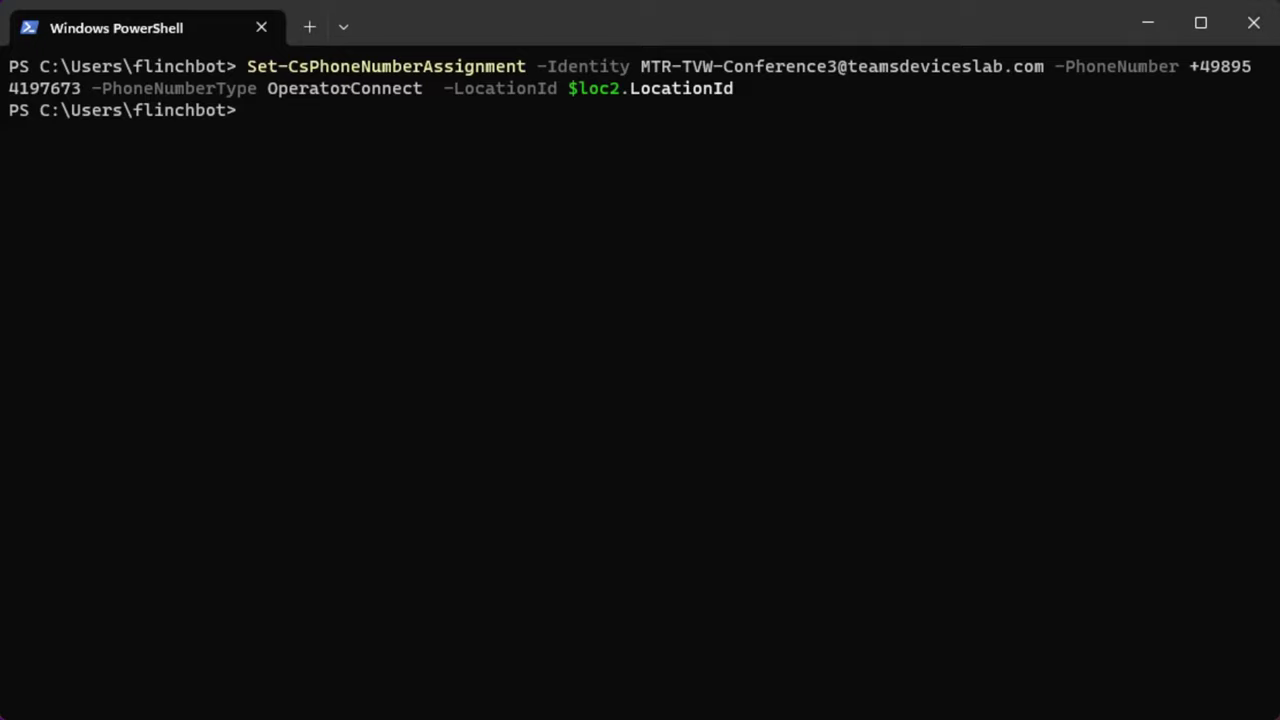
# Run Get-CsOnlineUser for Conference3 and review its LineUri, DE usage location and enterprise voice status.
pyautogui.hotkey('ctrl', 'v')
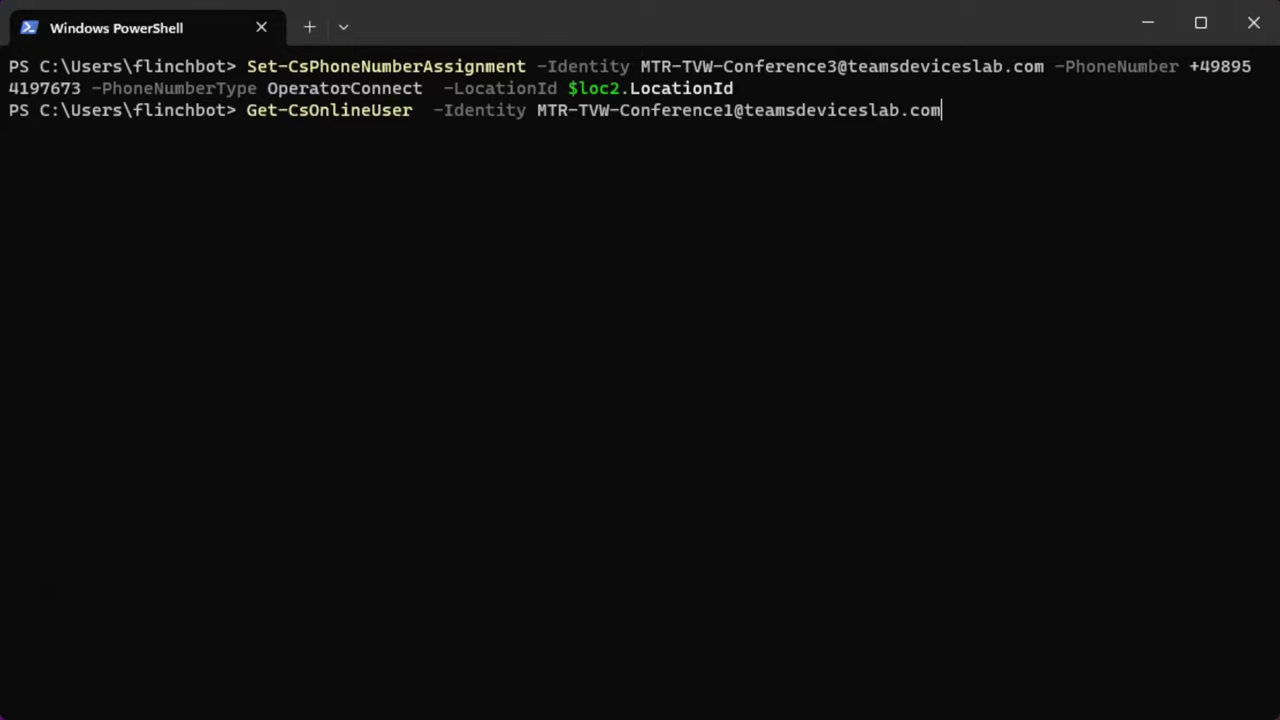
pyautogui.press('Up')
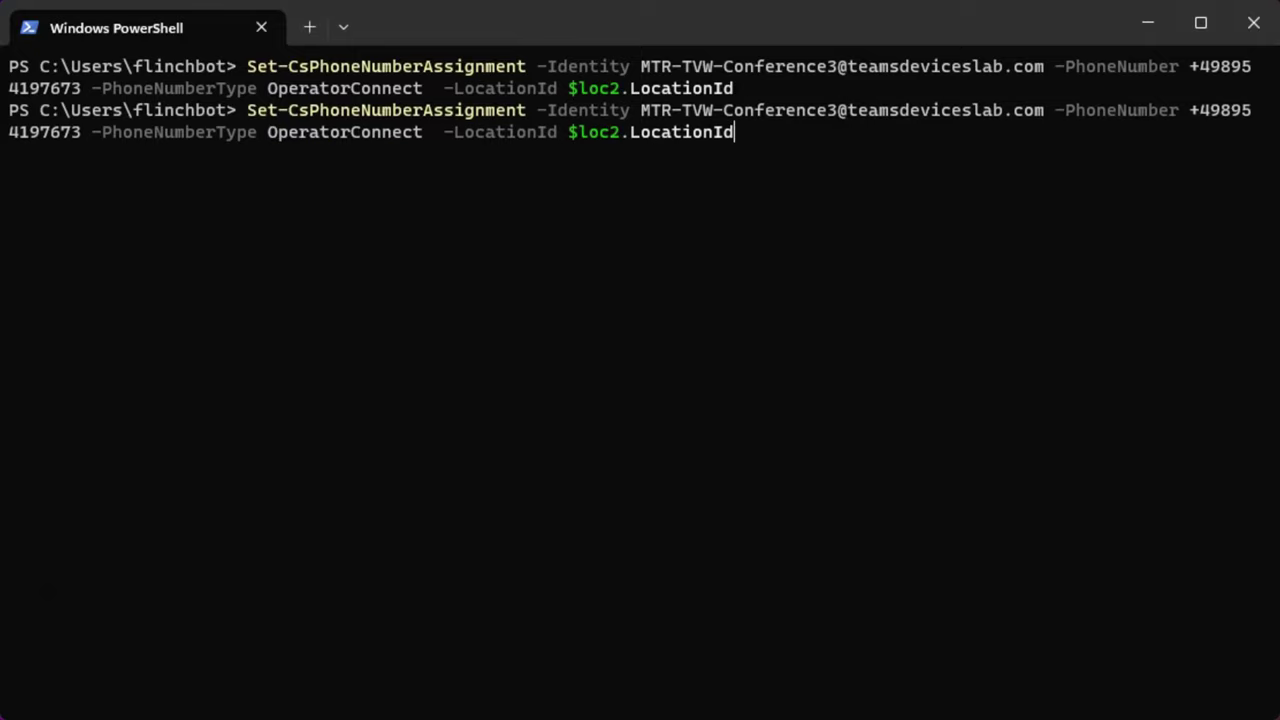
pyautogui.press('Down')
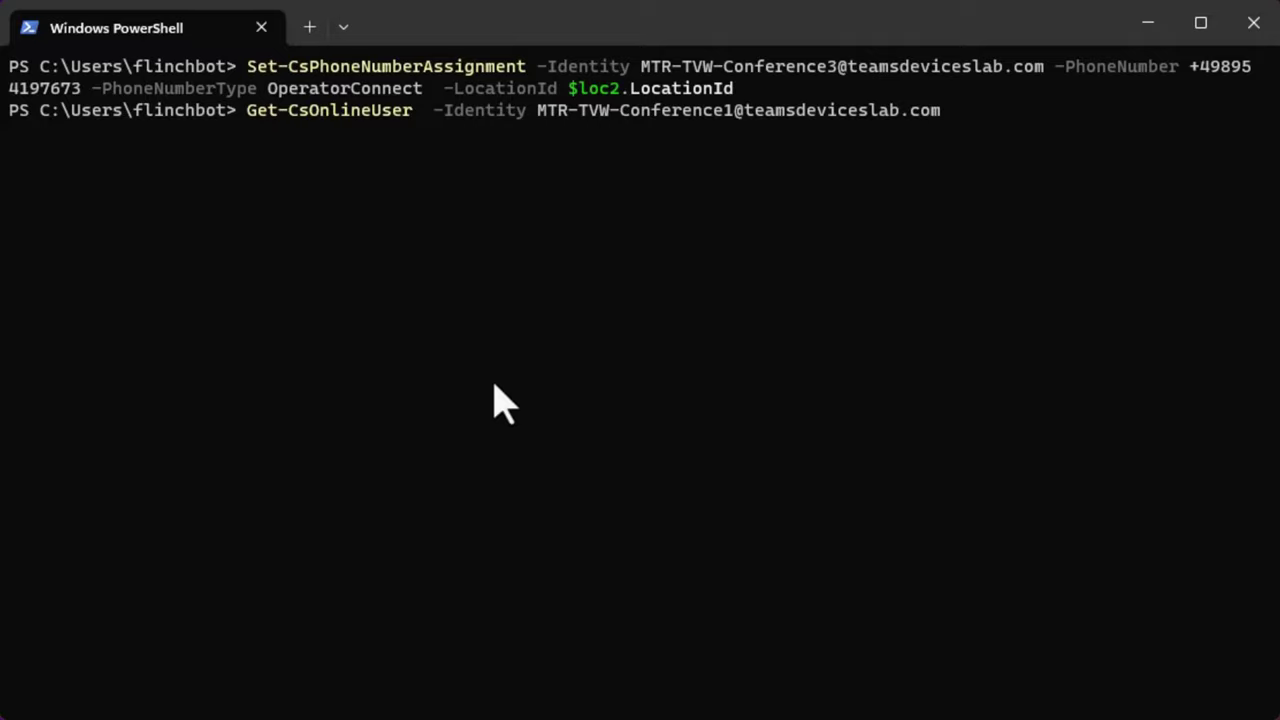
pyautogui.hotkey('ctrl', 'a')
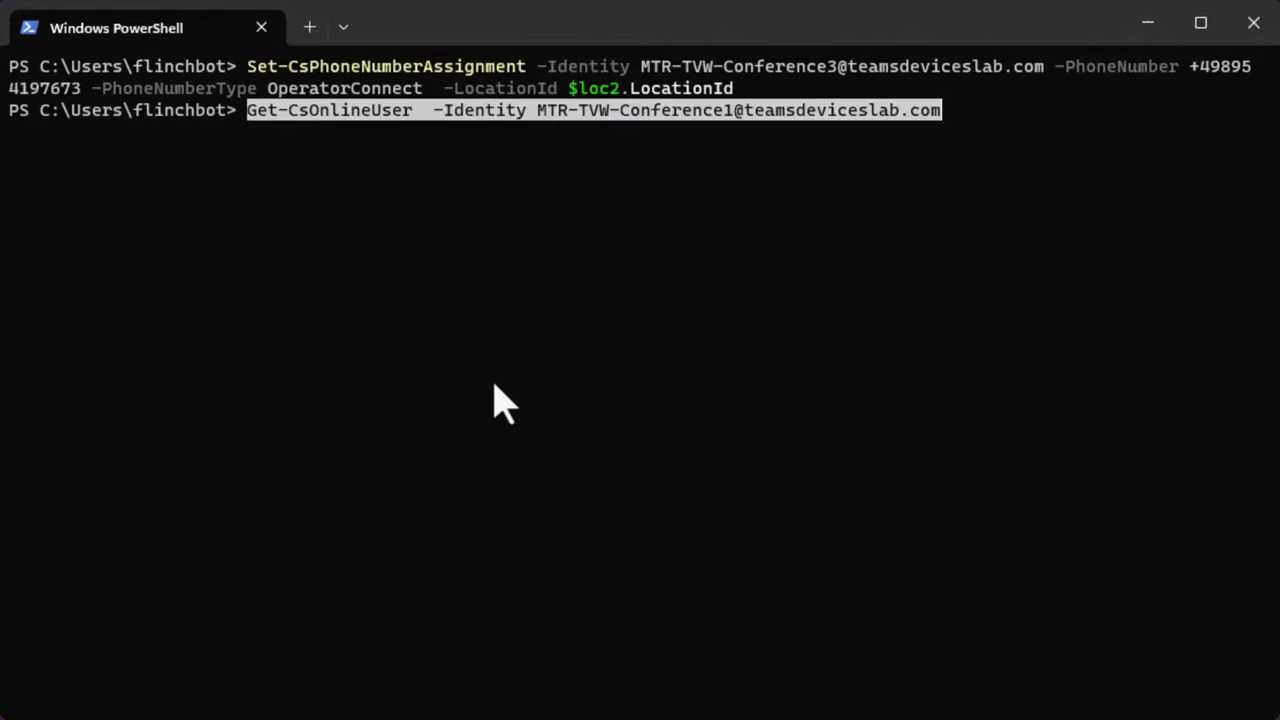
pyautogui.hotkey('ctrl', 'v')
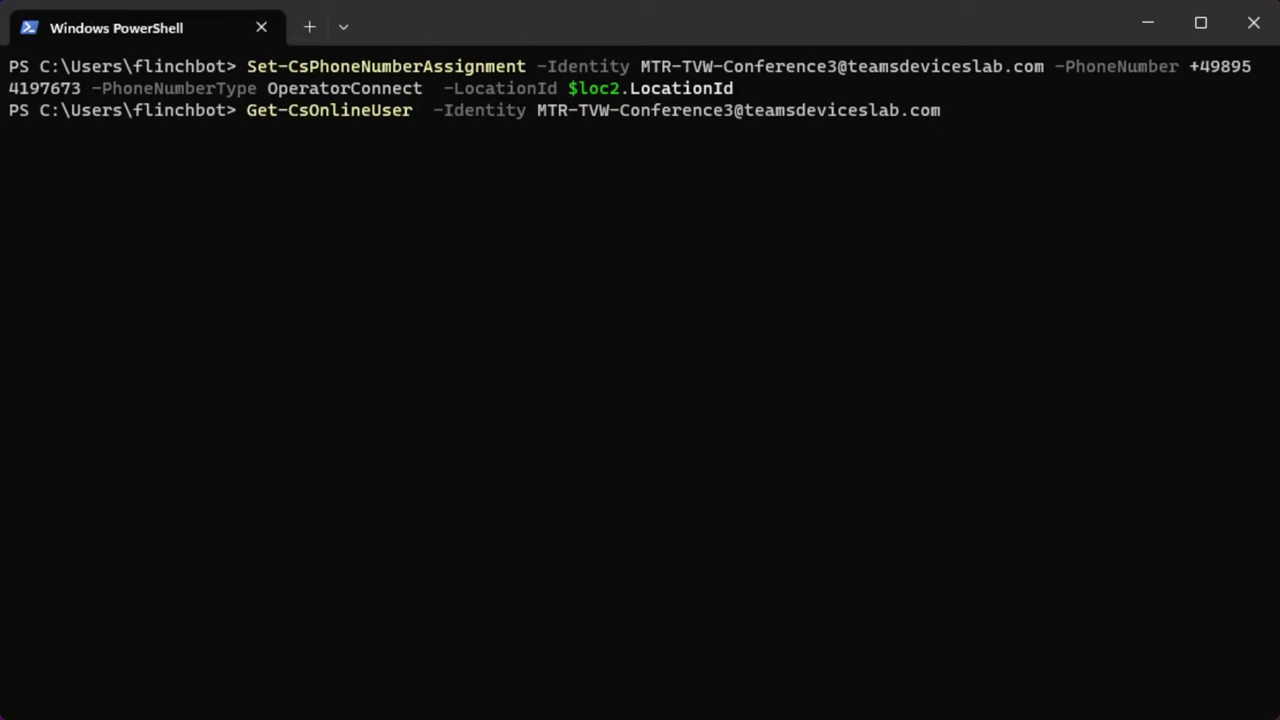
pyautogui.press('Return')
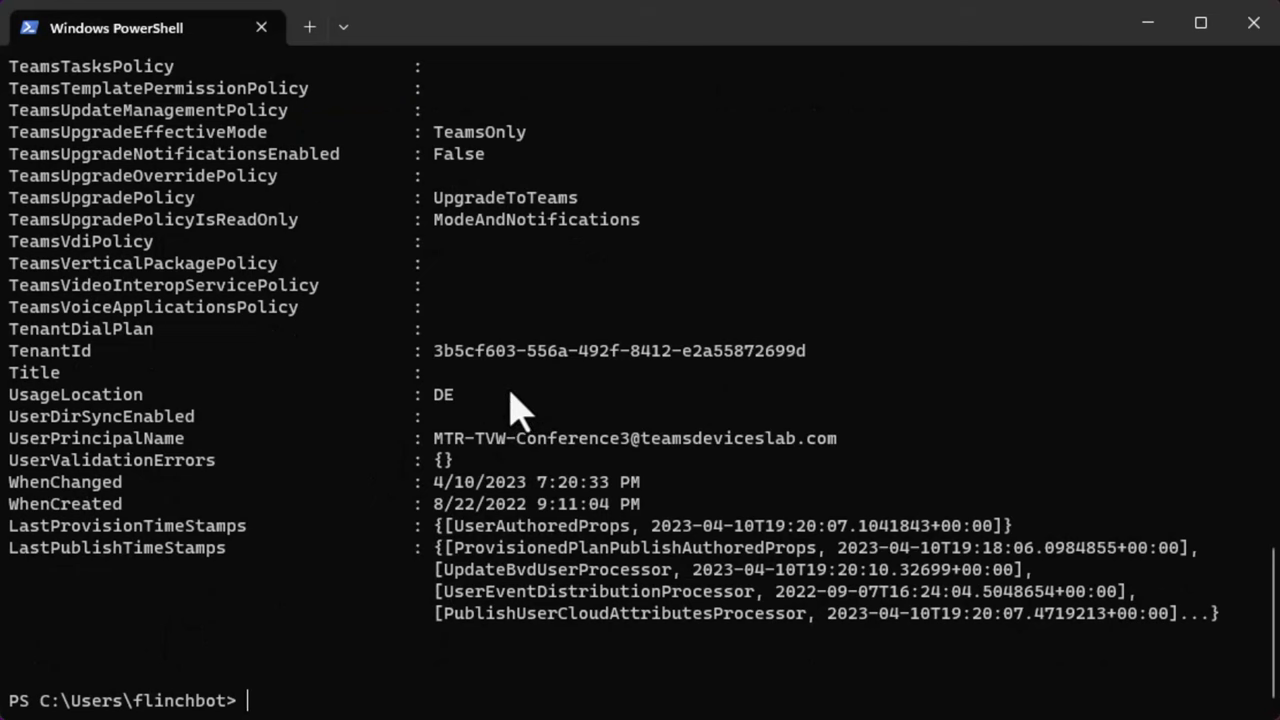
pyautogui.scroll(18, 519, 408)
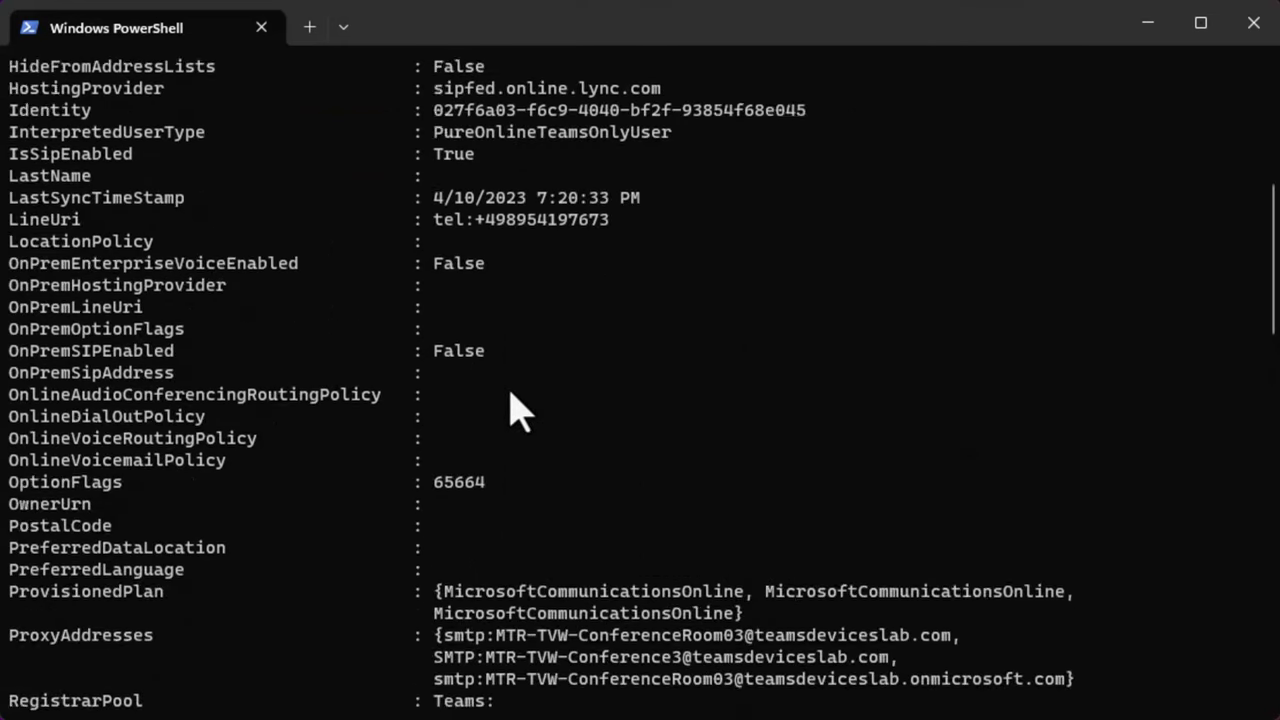
pyautogui.scroll(2, 511, 393)
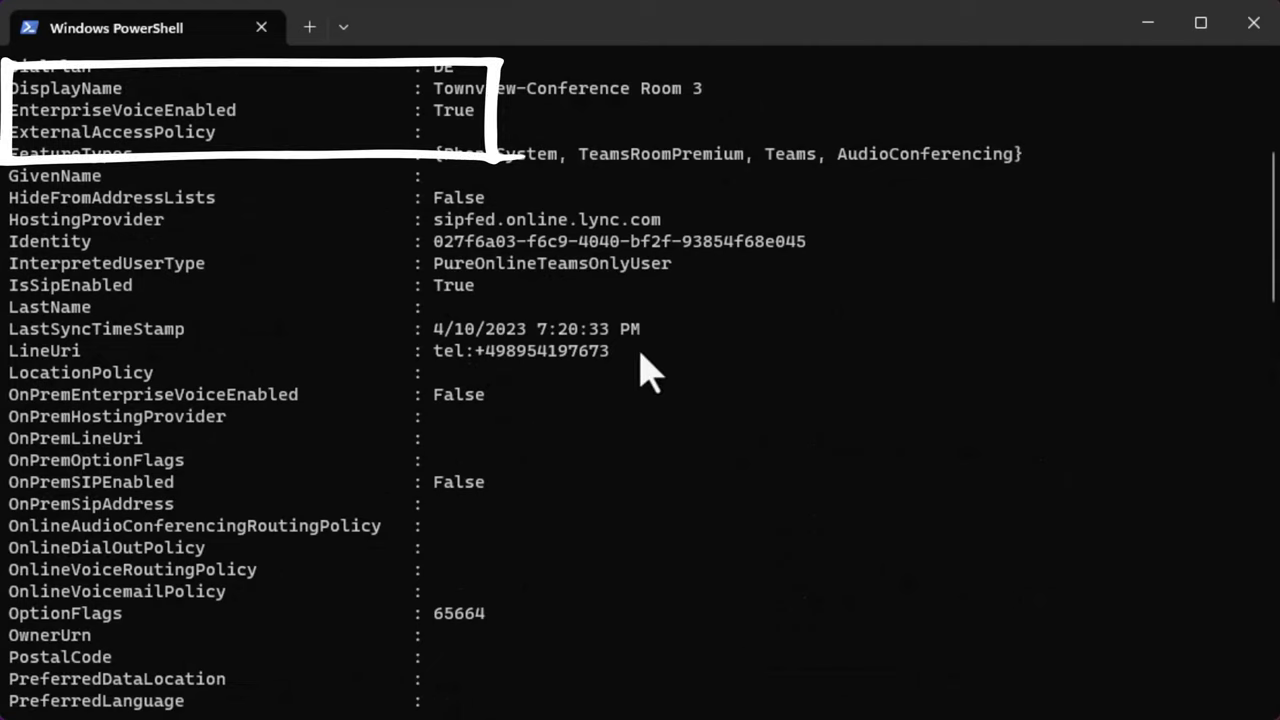